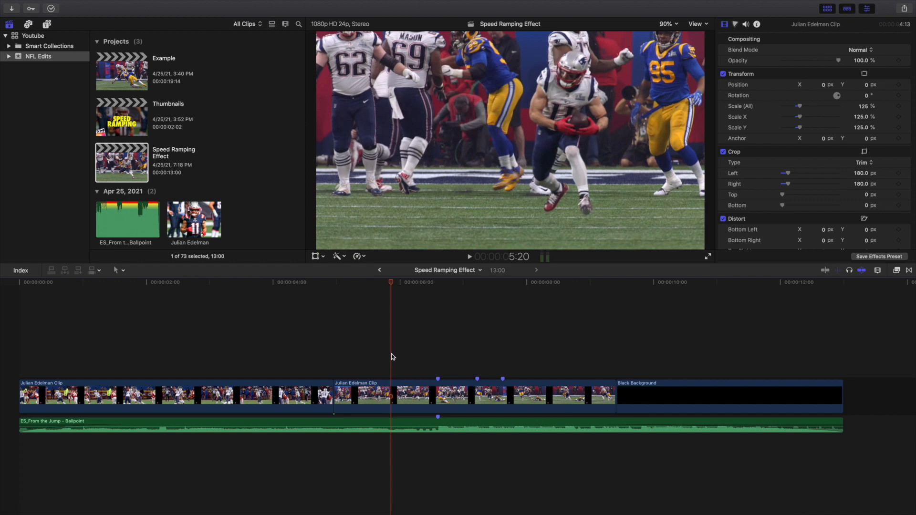
# - Play back the second clip of the Speed Ramping Effect timeline to review its speed changes around the markers
pyautogui.click(329, 366)
pyautogui.press('space')
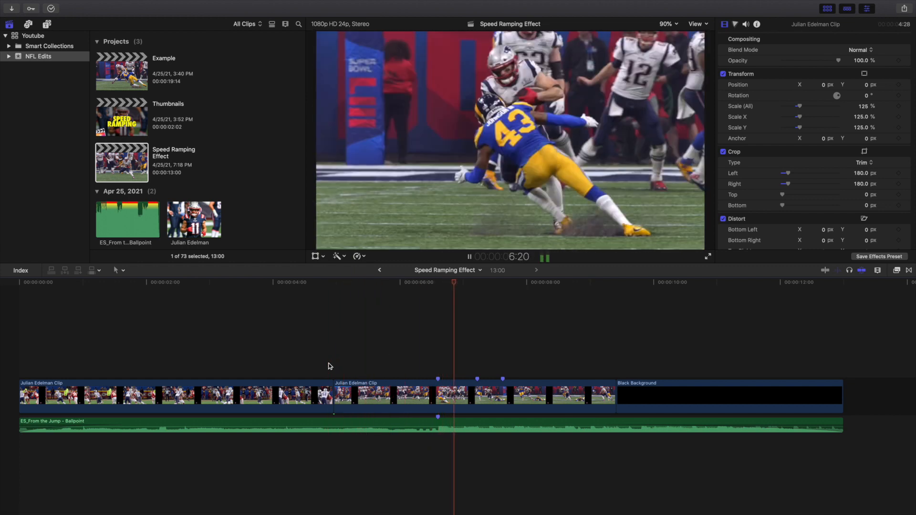
pyautogui.press('space')
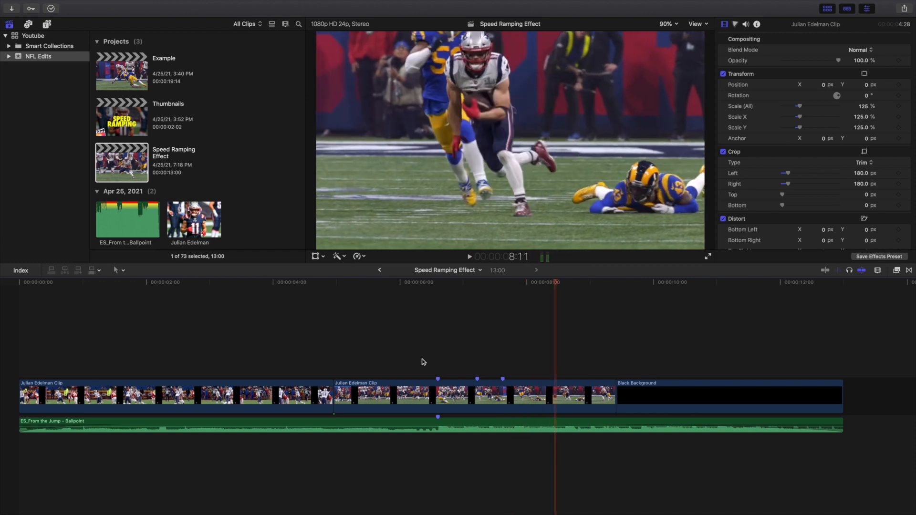
pyautogui.click(417, 361)
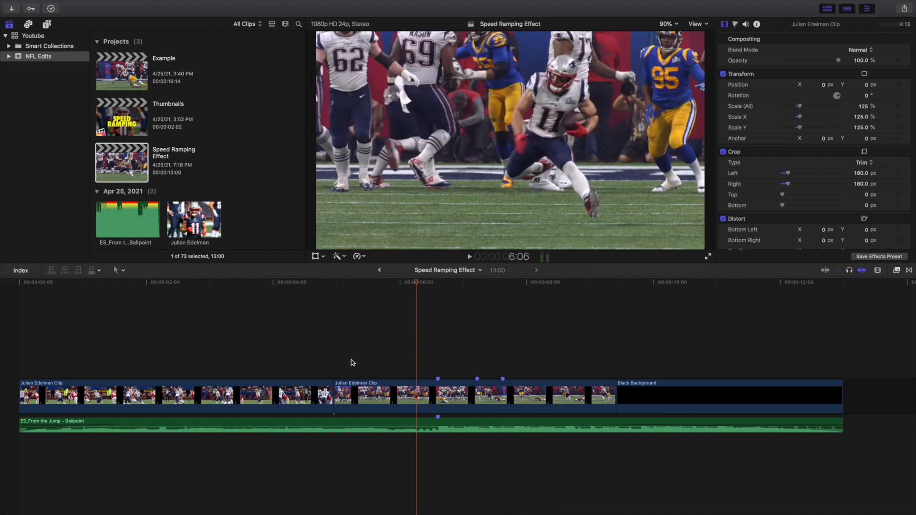
pyautogui.click(337, 362)
pyautogui.press('space')
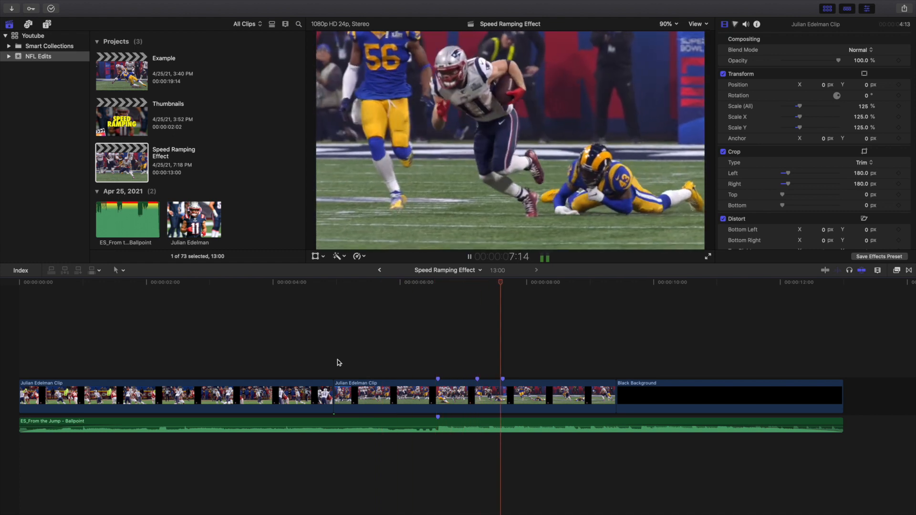
pyautogui.press('space')
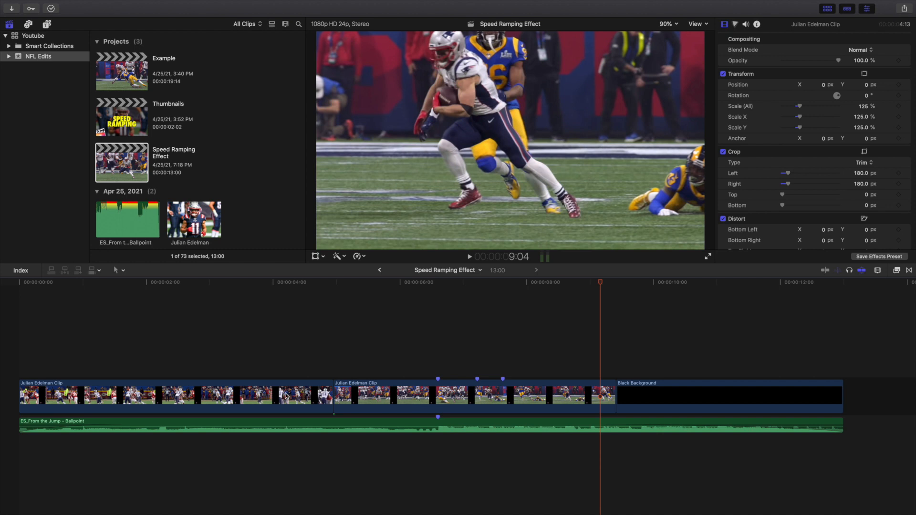
pyautogui.click(270, 363)
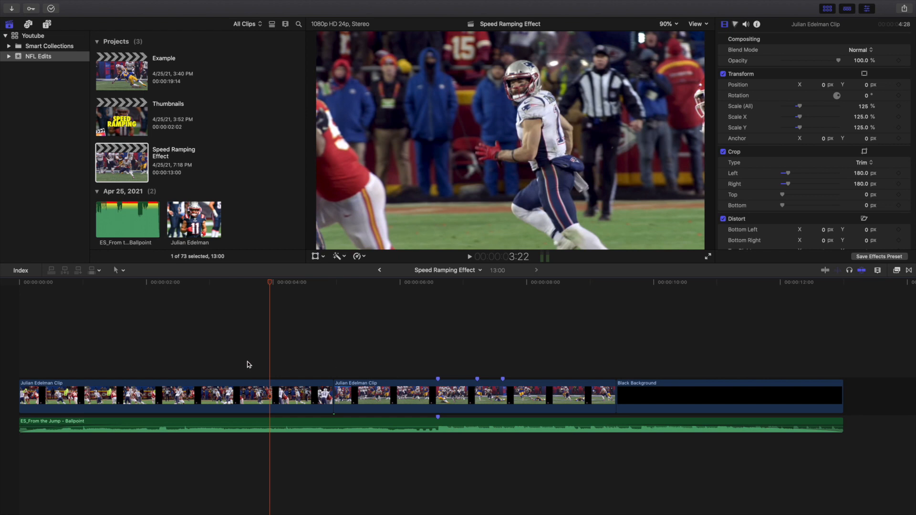
pyautogui.click(227, 359)
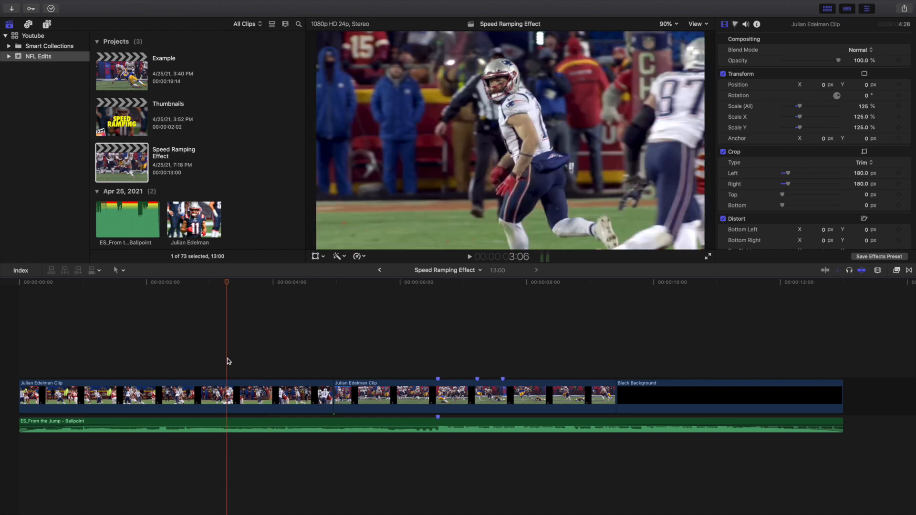
pyautogui.hscroll(5, 274, 362)
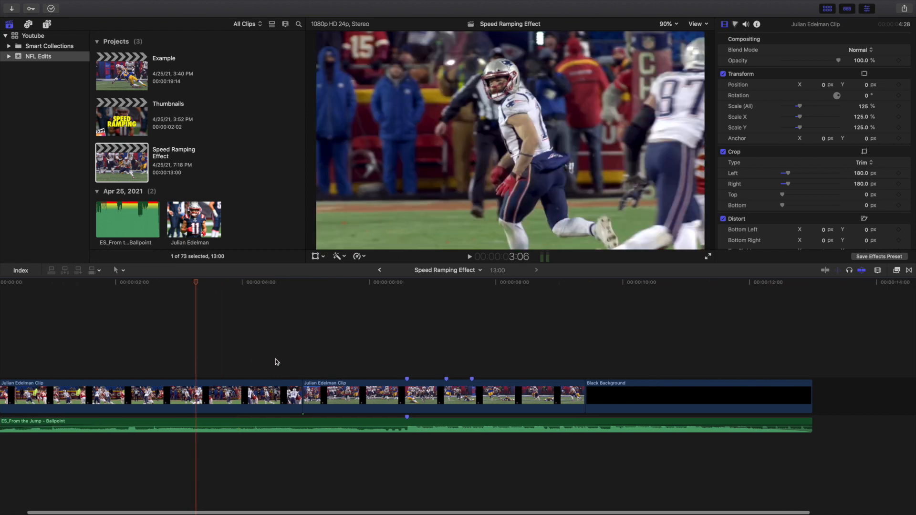
pyautogui.click(184, 368)
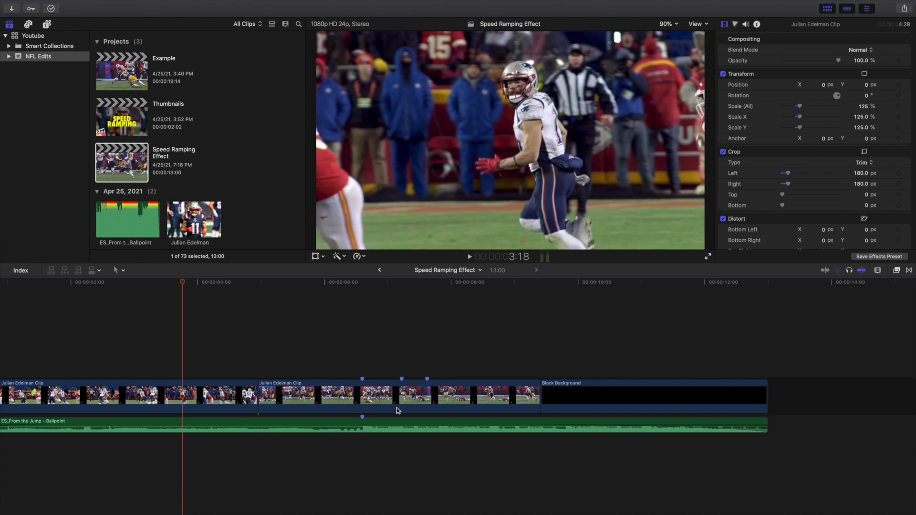
# - Open the Example project in the timeline and bring its second clip into view
pyautogui.doubleClick(121, 79)
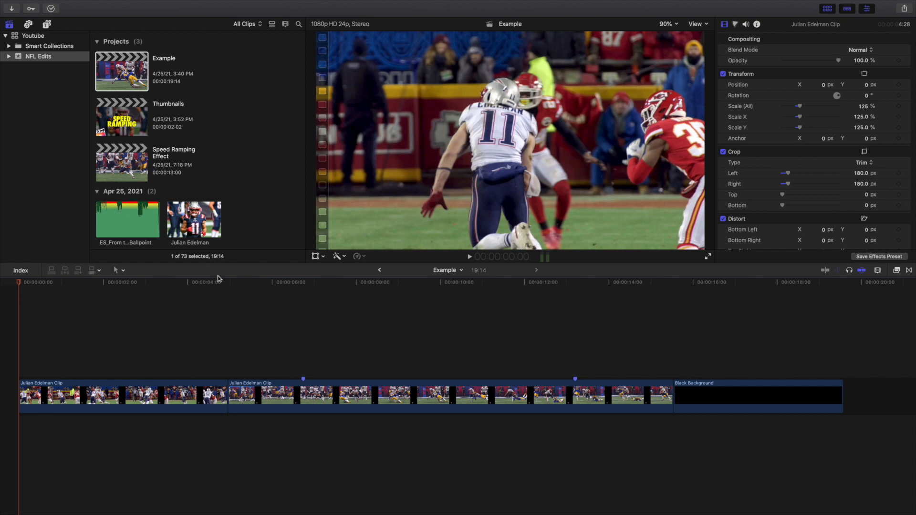
pyautogui.hscroll(5, 329, 348)
pyautogui.hscroll(-2, 329, 348)
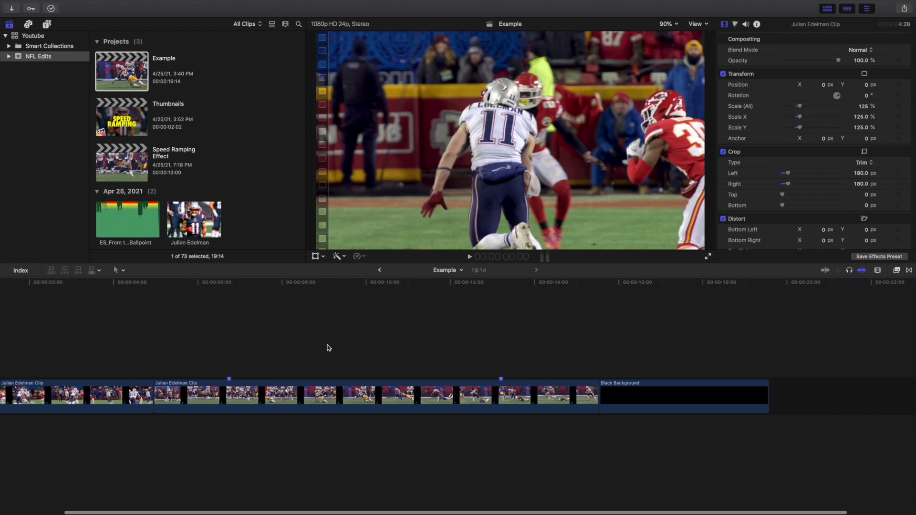
# - Review the frames at the second clip's two markers and play the section between them
pyautogui.click(229, 345)
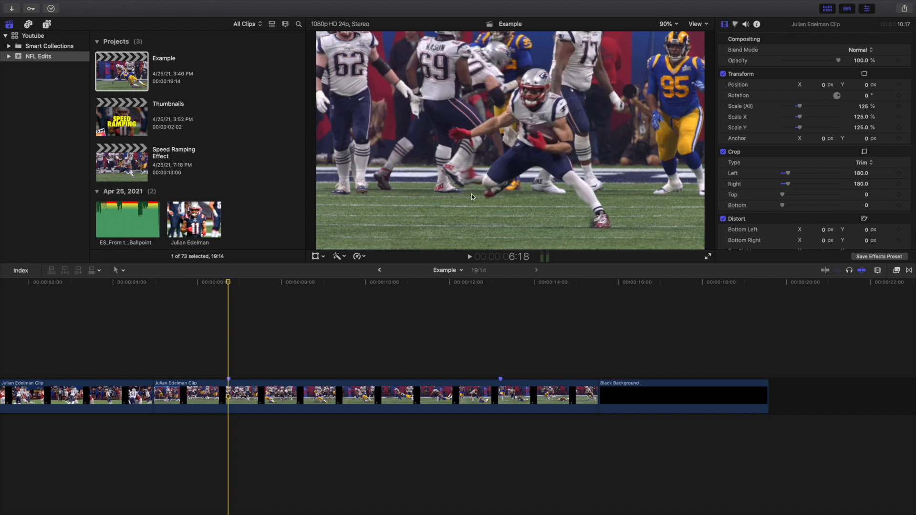
pyautogui.click(501, 365)
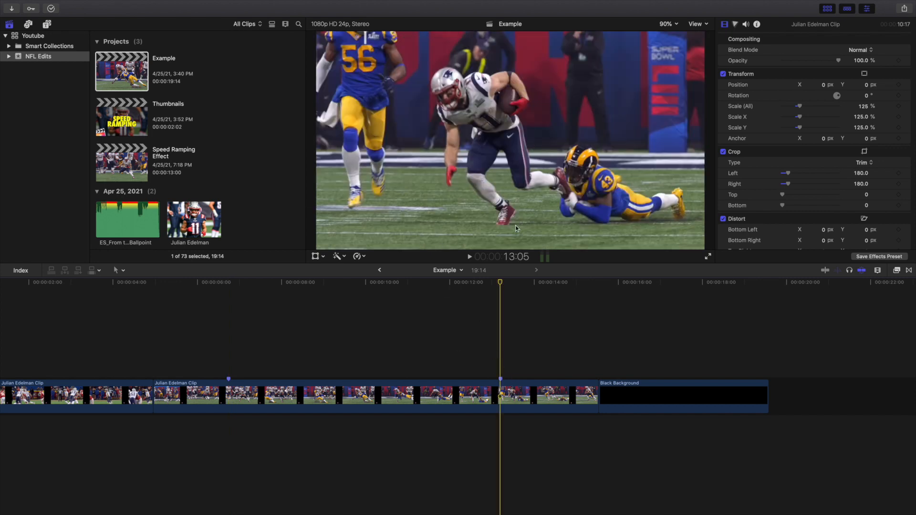
pyautogui.click(230, 362)
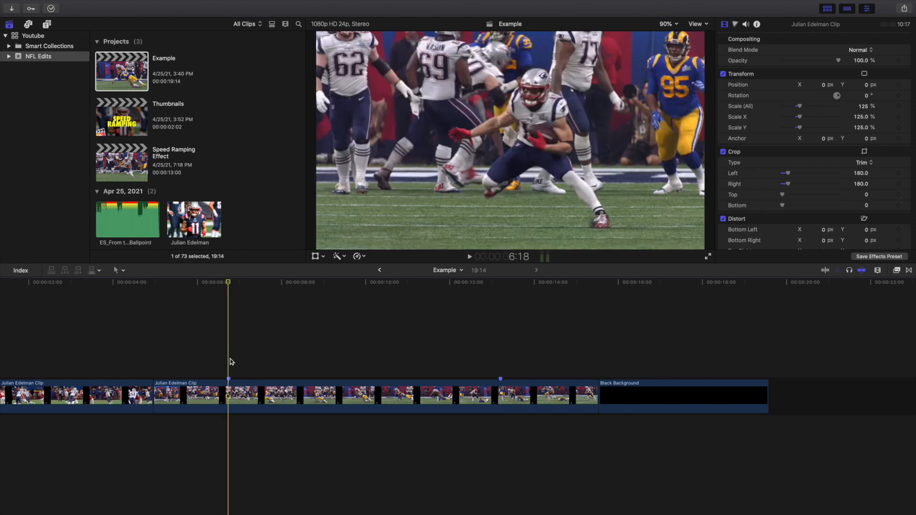
pyautogui.press('space')
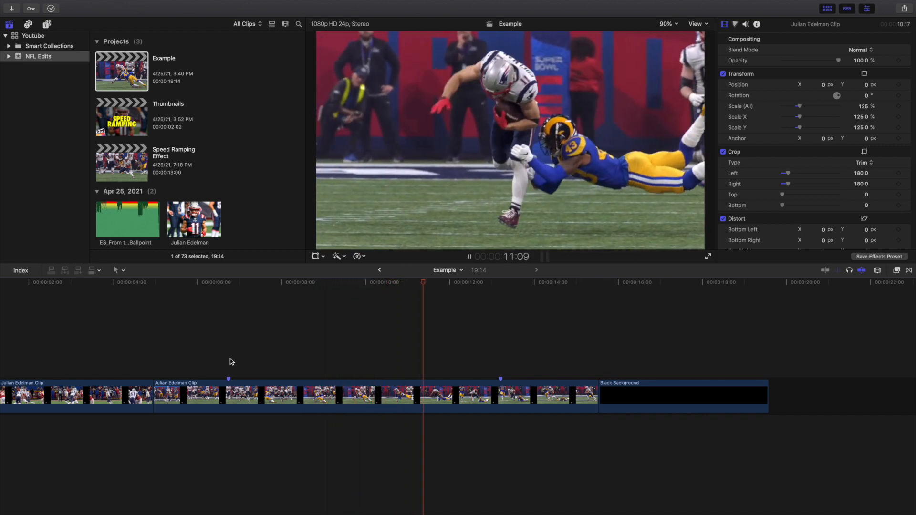
pyautogui.press('space')
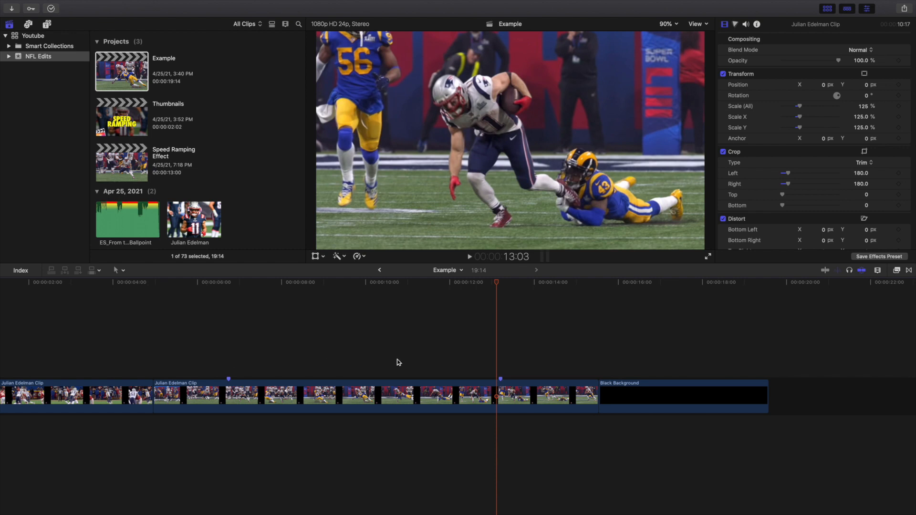
pyautogui.click(501, 362)
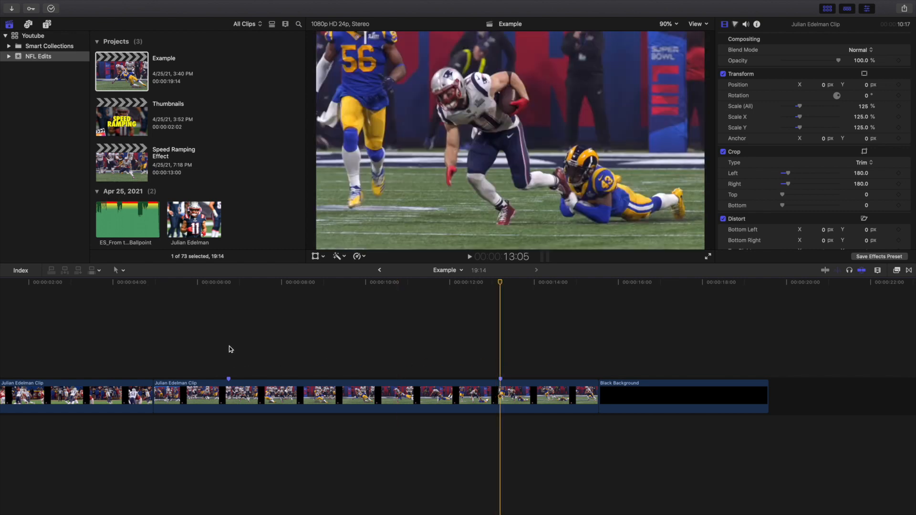
pyautogui.click(229, 350)
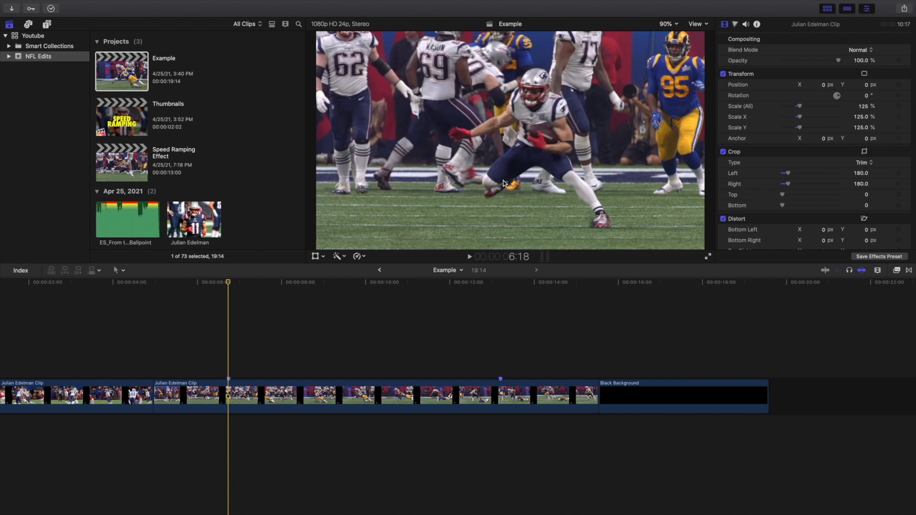
pyautogui.click(191, 368)
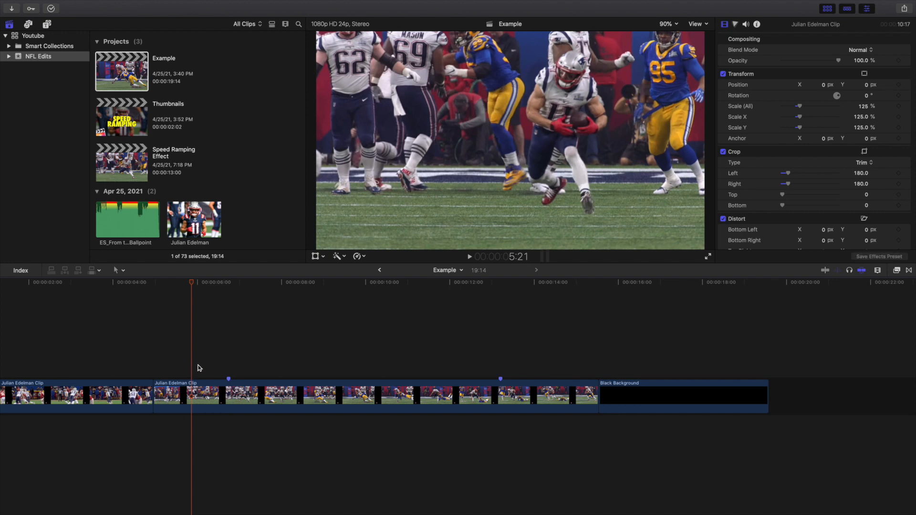
pyautogui.click(230, 358)
pyautogui.click(502, 360)
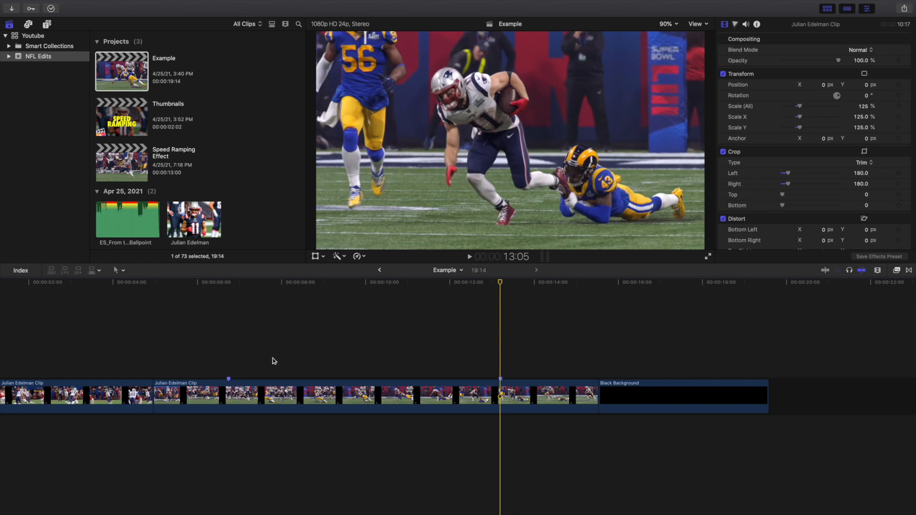
# - Blade the speed of the second Julian Edelman clip at both of its markers to create three speed segments
pyautogui.click(229, 357)
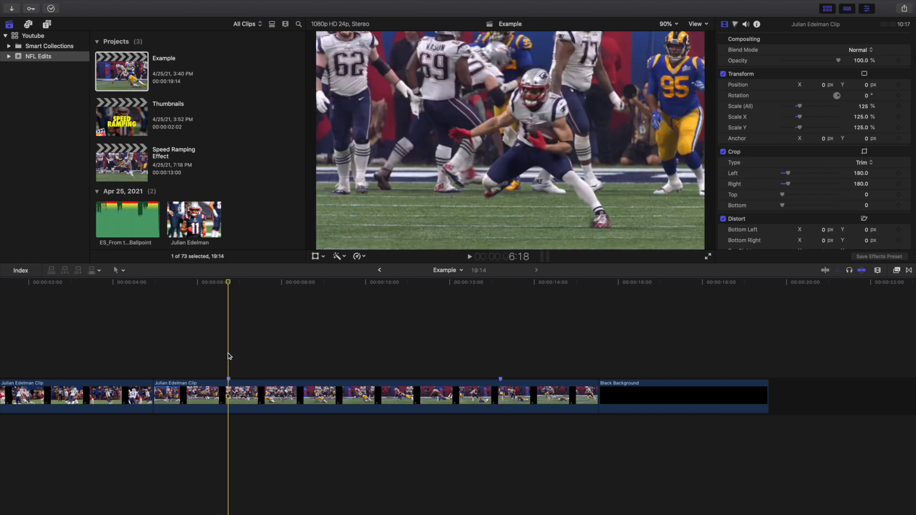
pyautogui.click(227, 403)
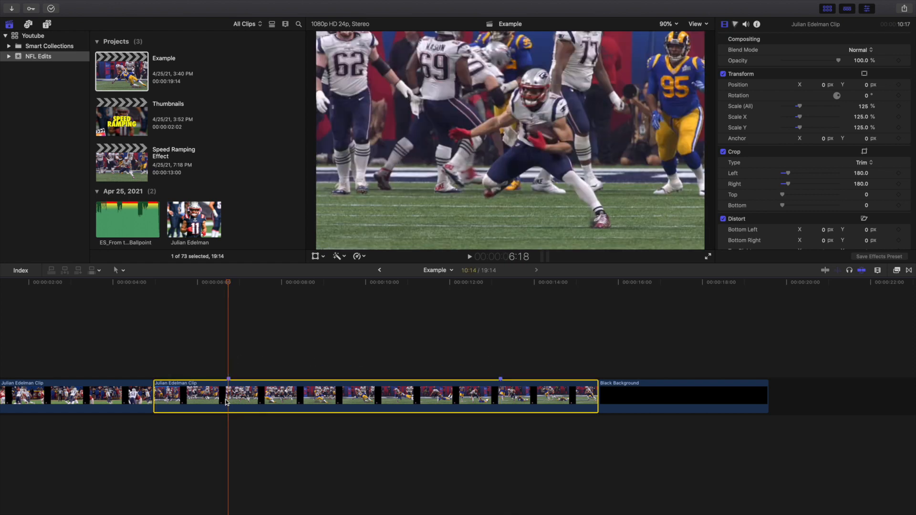
pyautogui.hotkey('shift', 'b')
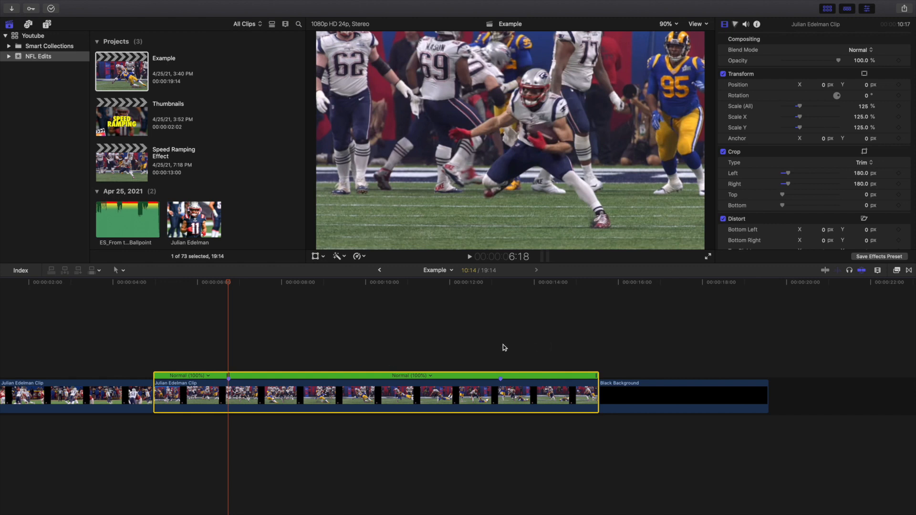
pyautogui.click(504, 348)
pyautogui.click(497, 387)
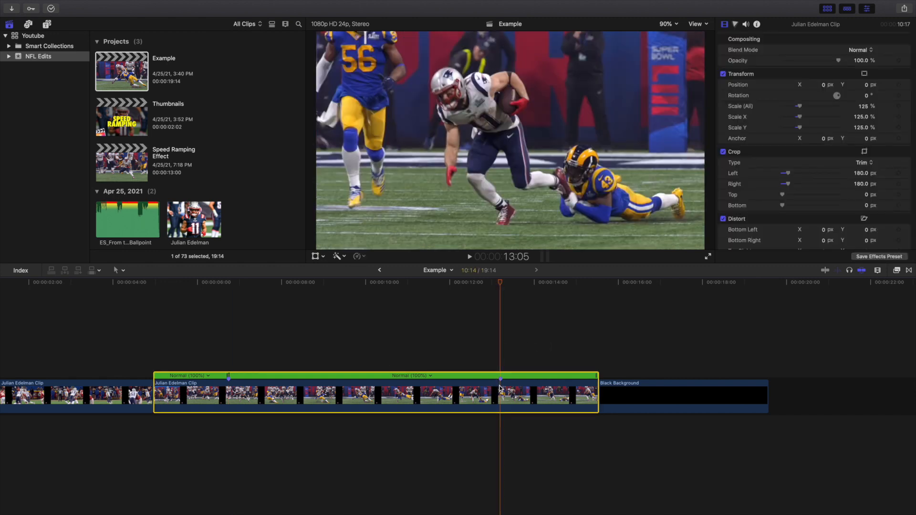
pyautogui.hotkey('shift', 'b')
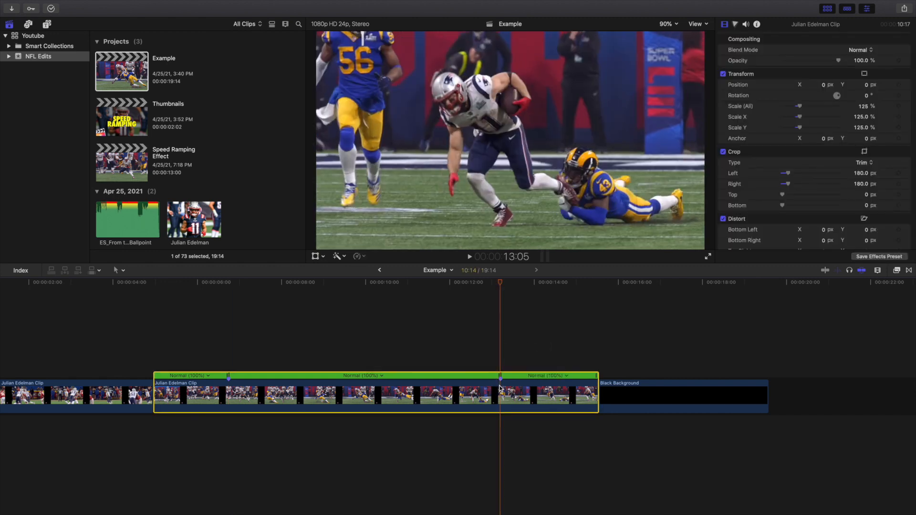
# - Examine the Slow and Fast speed presets available for the middle speed segment between the two markers
pyautogui.click(393, 338)
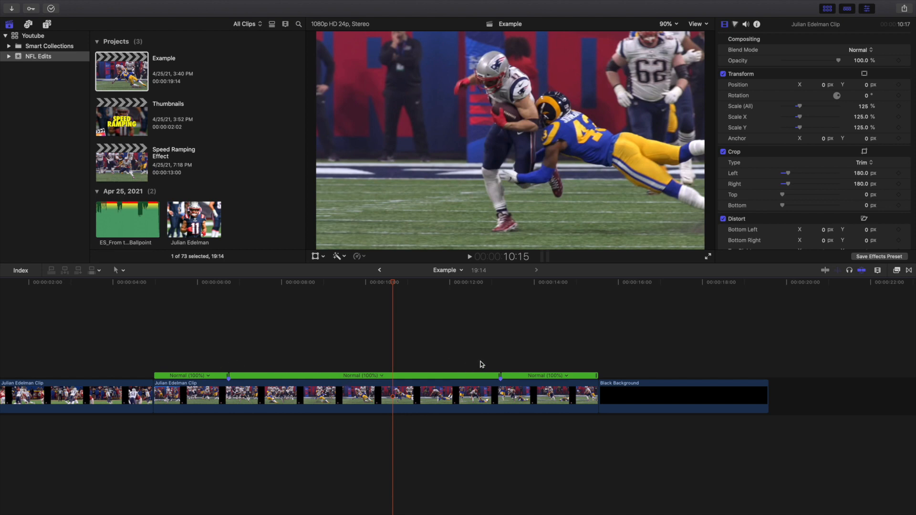
pyautogui.click(382, 376)
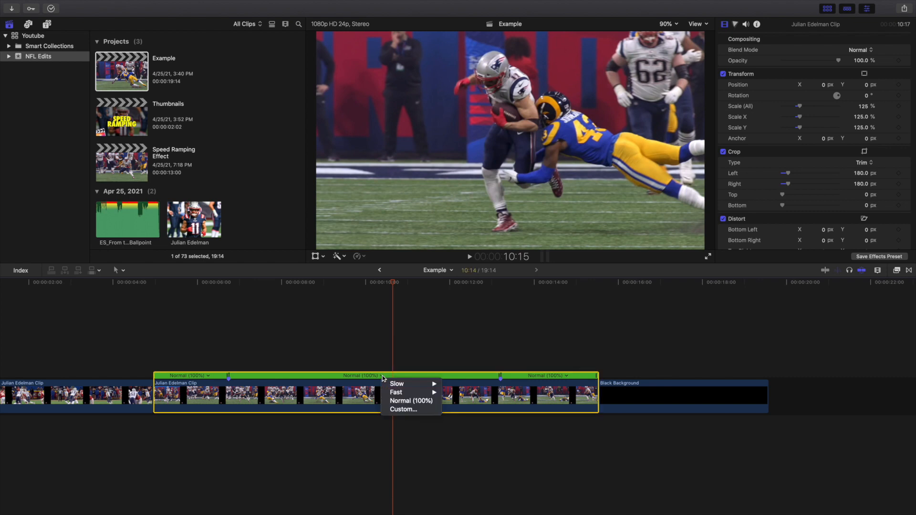
pyautogui.click(354, 360)
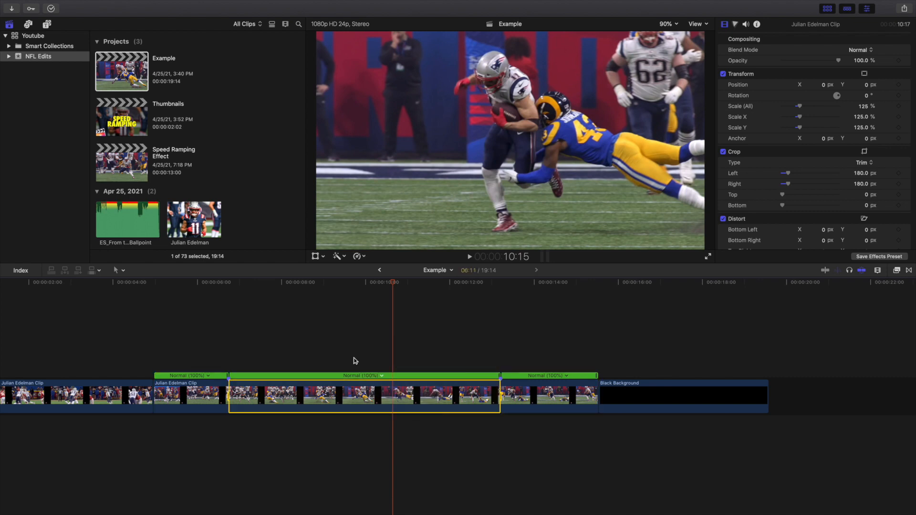
pyautogui.click(348, 360)
pyautogui.press('super+equal')
pyautogui.press('super+equal')
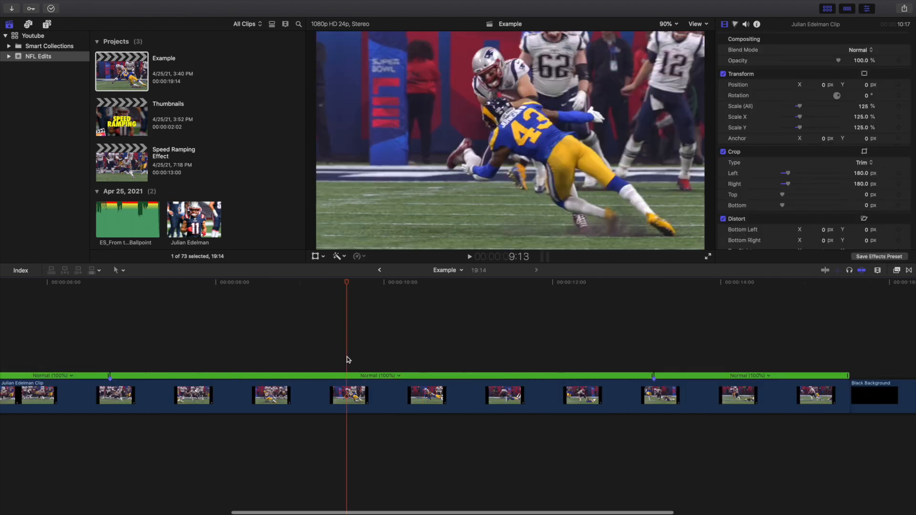
pyautogui.hscroll(-5, 349, 360)
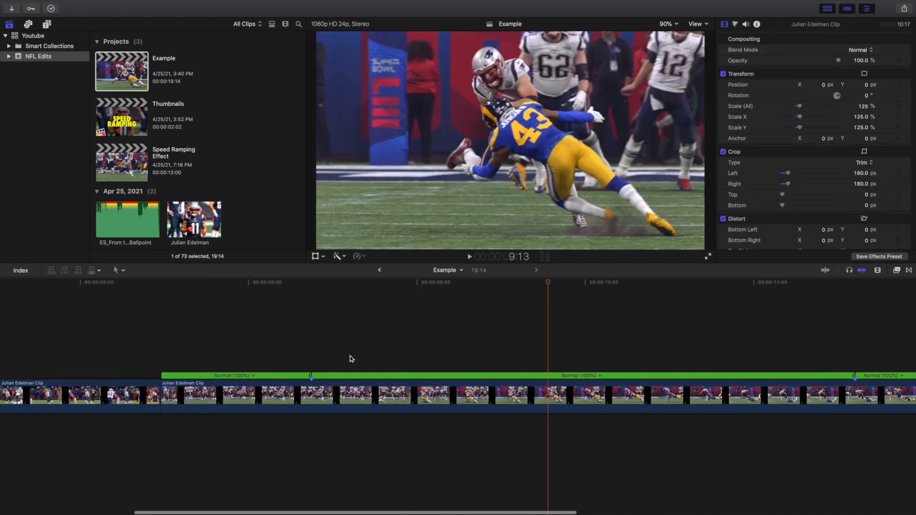
pyautogui.click(600, 377)
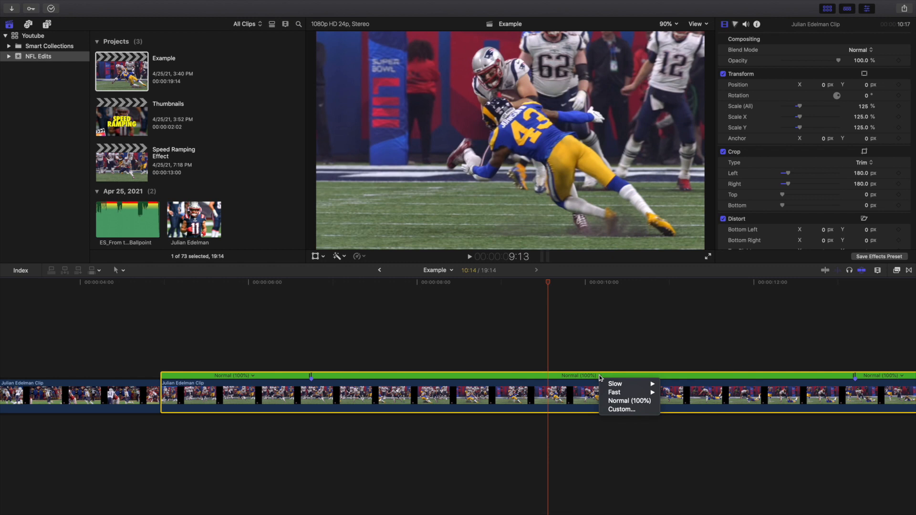
pyautogui.moveTo(609, 384)
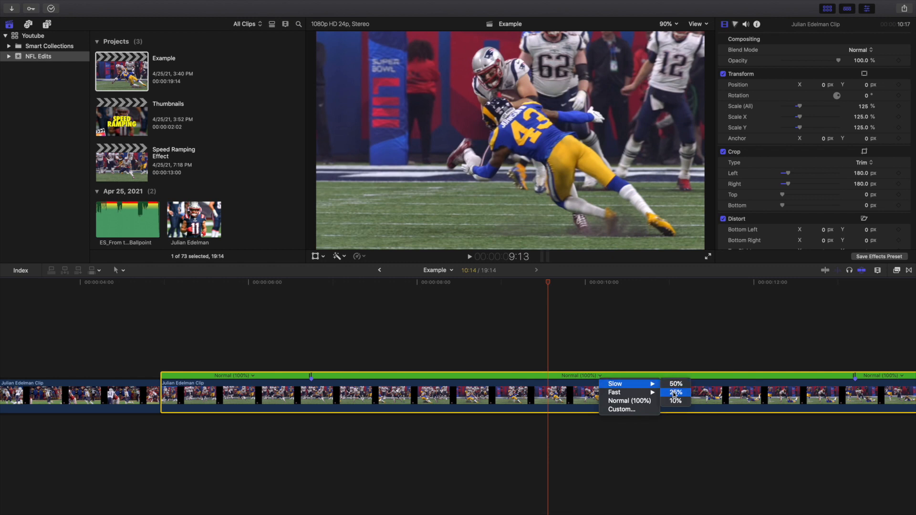
pyautogui.moveTo(646, 396)
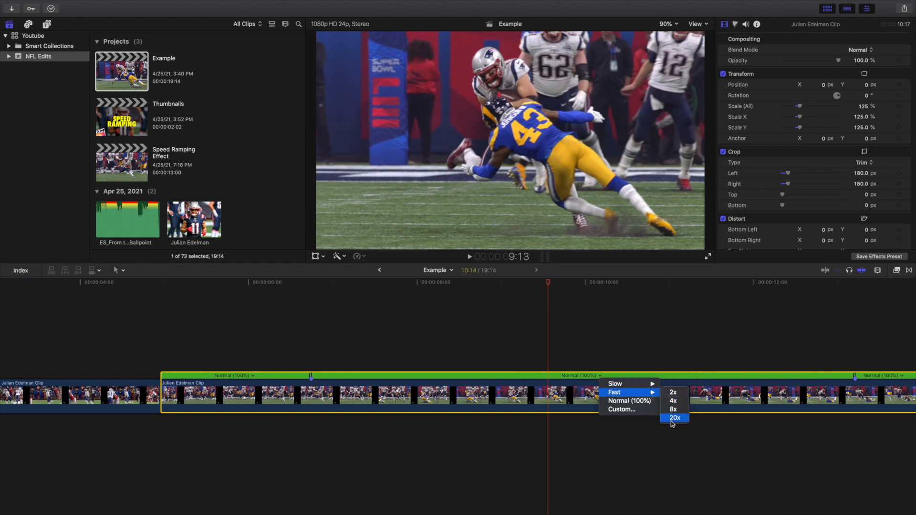
pyautogui.press('Escape')
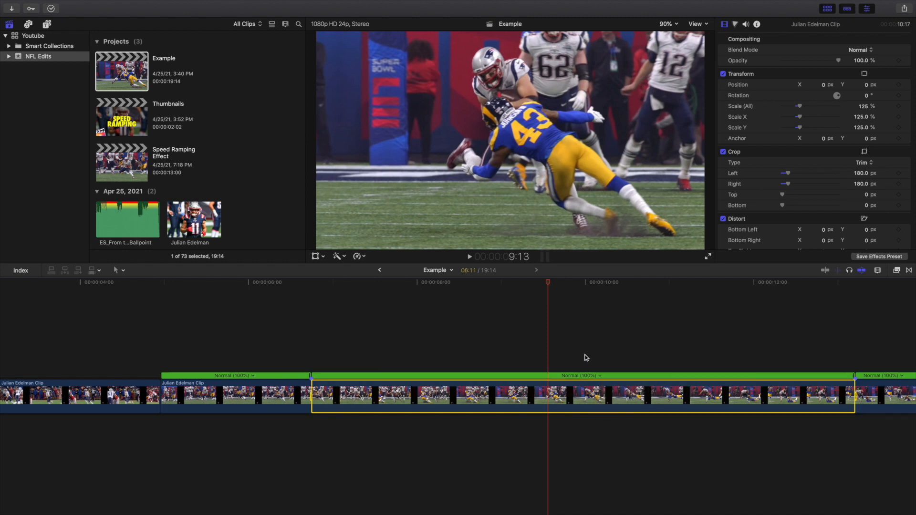
pyautogui.press('super+minus')
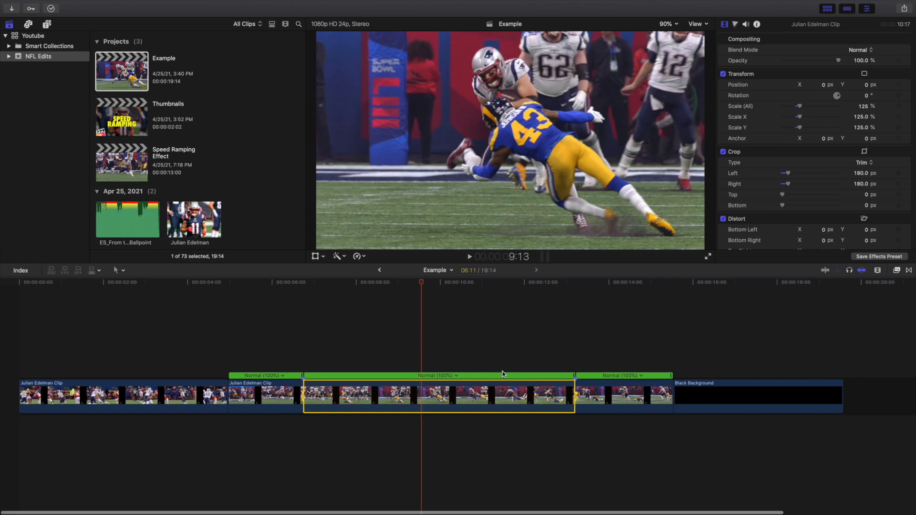
# - Set the middle speed segment of the second Julian Edelman clip to the 20x Fast preset
pyautogui.press('super+equal')
pyautogui.hscroll(-5, 503, 373)
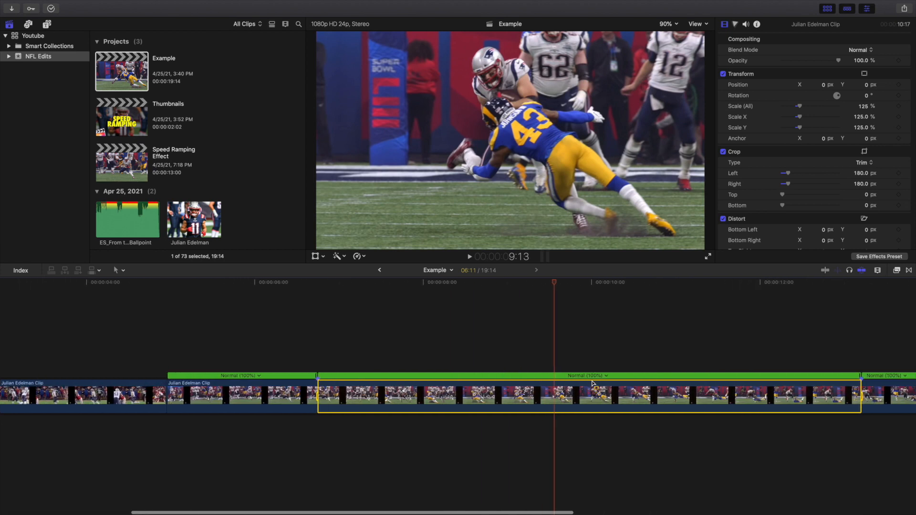
pyautogui.click(607, 377)
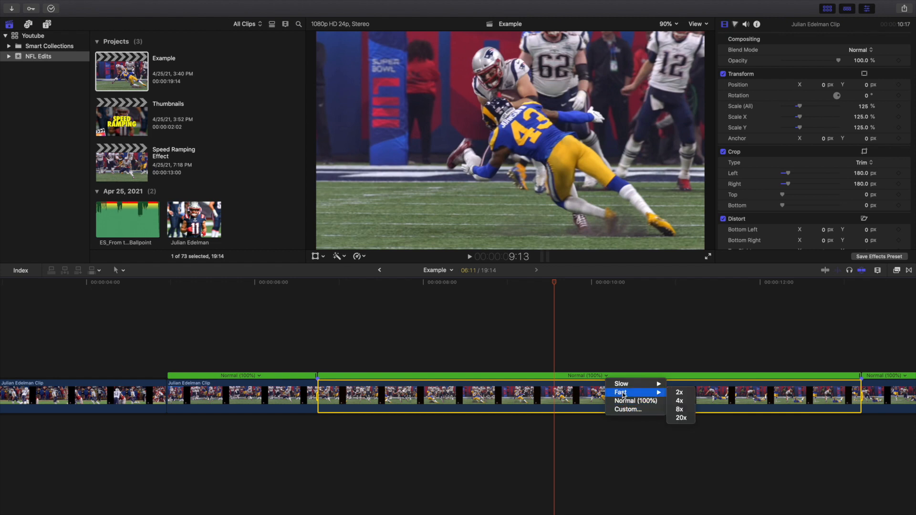
pyautogui.click(684, 418)
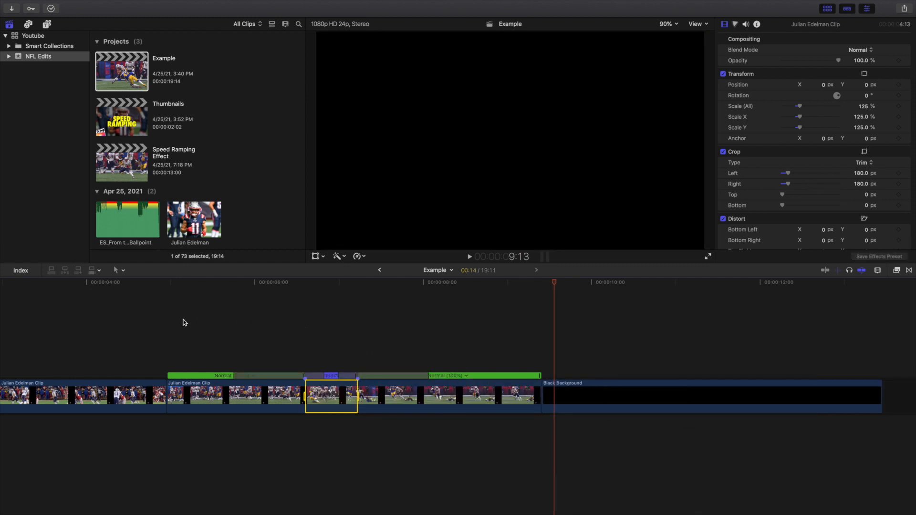
# - Play the timeline from just before the second clip through the sped-up segment to preview the speed ramp
pyautogui.click(195, 320)
pyautogui.click(195, 319)
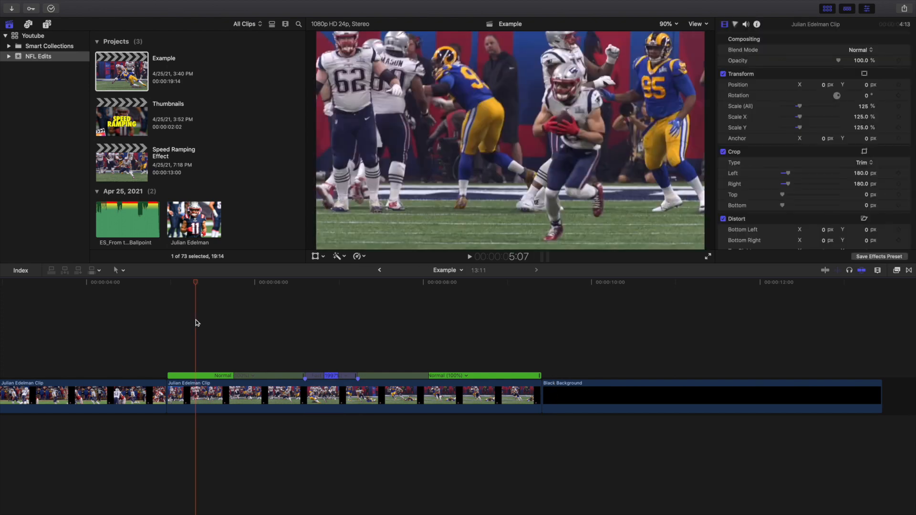
pyautogui.press('space')
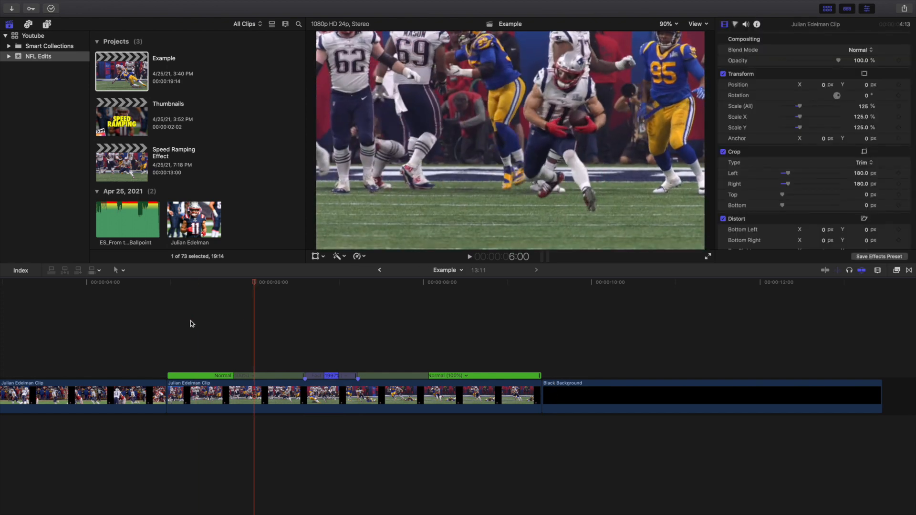
pyautogui.click(162, 326)
pyautogui.press('space')
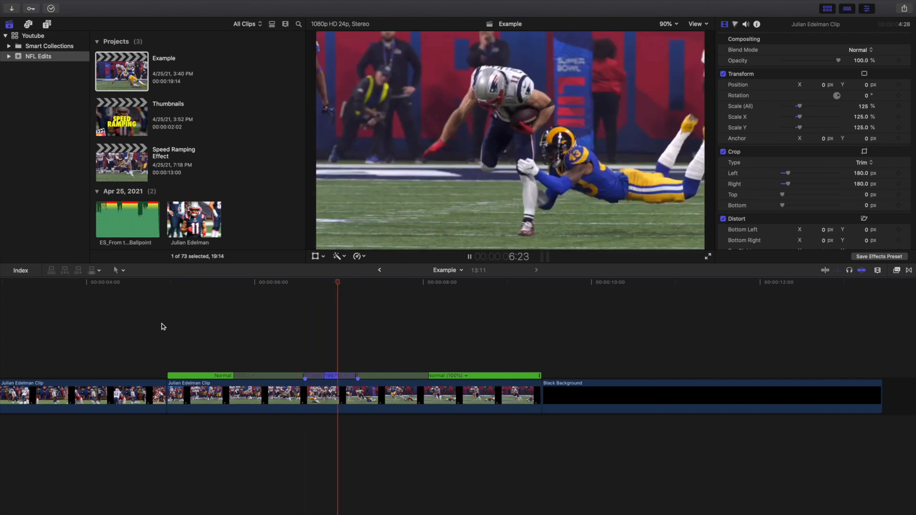
pyautogui.press('space')
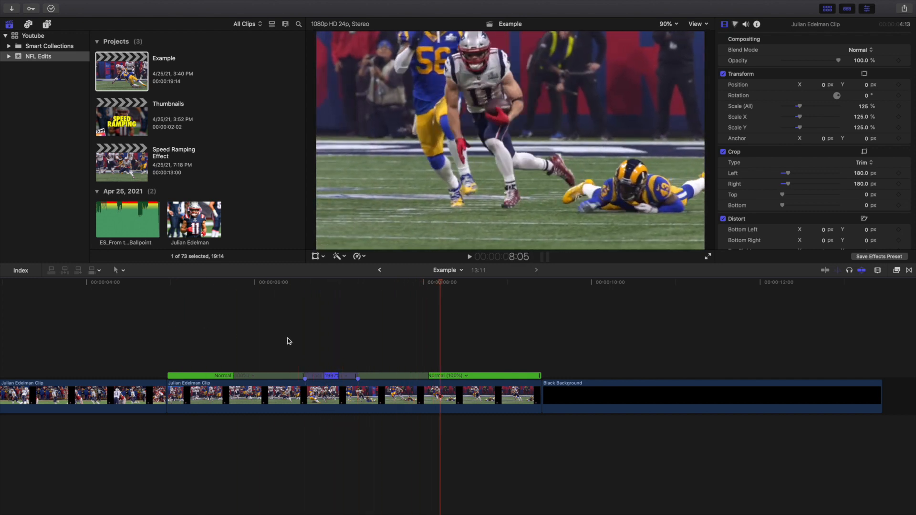
# - Inspect the custom speed settings of the fast middle segment and close them without changing the rate
pyautogui.press('super+equal')
pyautogui.press('super+equal')
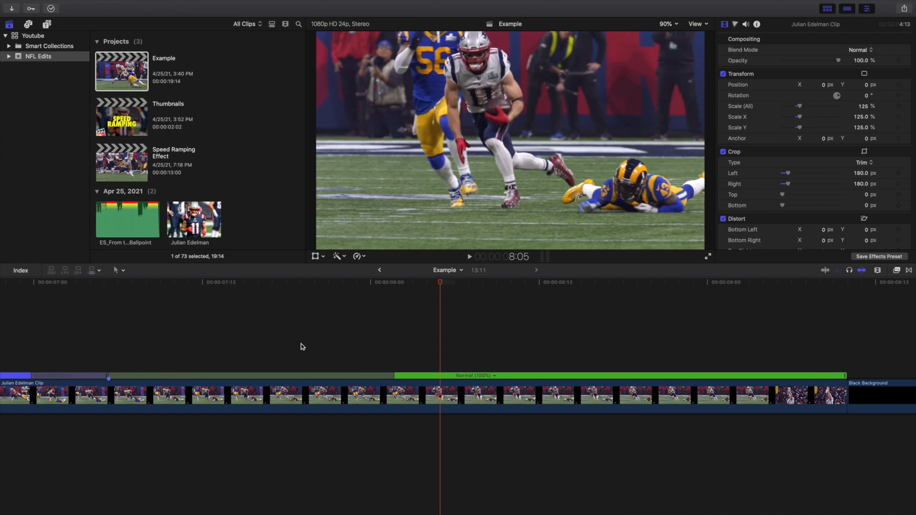
pyautogui.hscroll(-5, 295, 346)
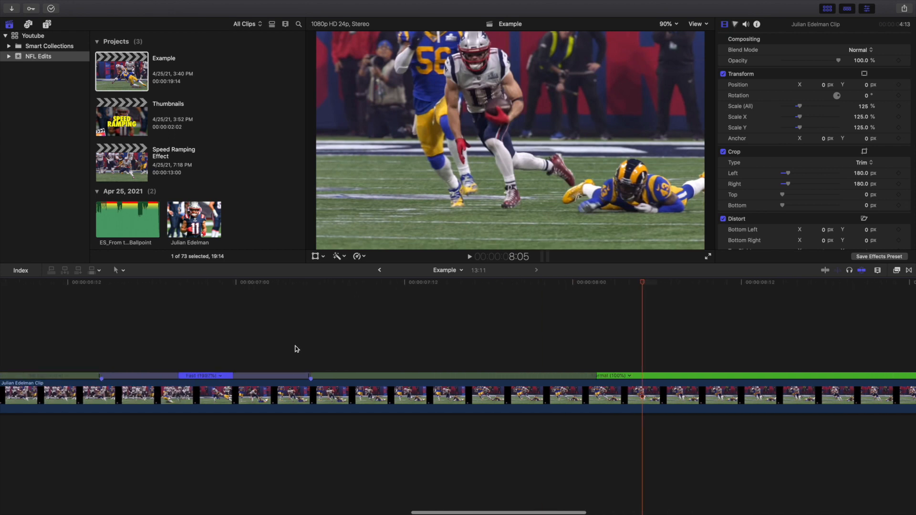
pyautogui.click(220, 375)
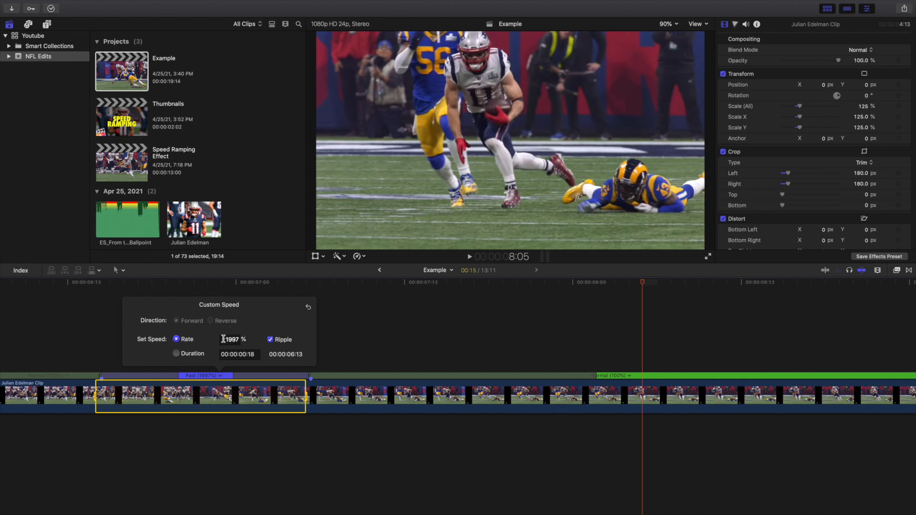
pyautogui.click(234, 396)
pyautogui.click(218, 377)
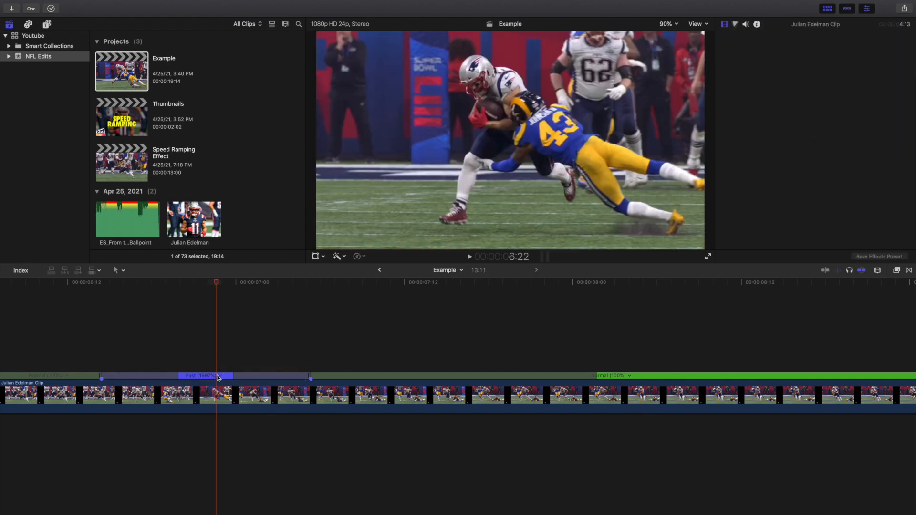
pyautogui.click(237, 409)
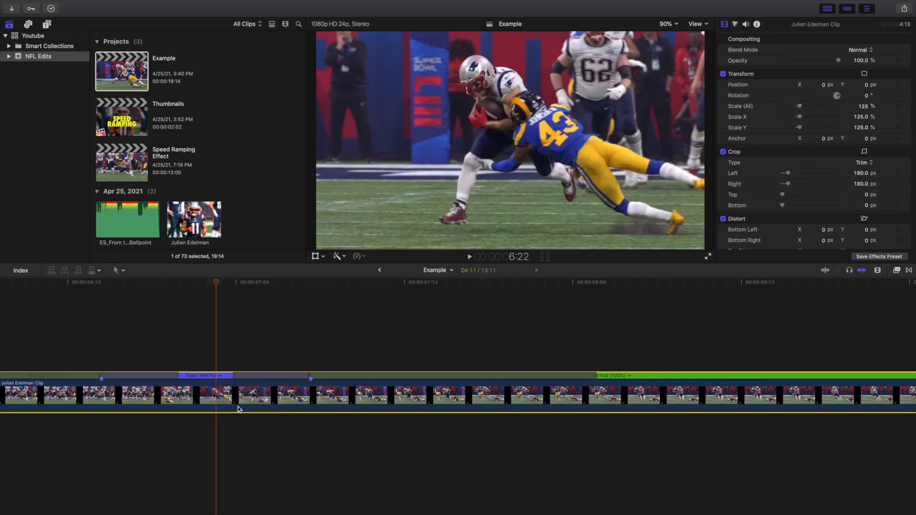
pyautogui.click(227, 393)
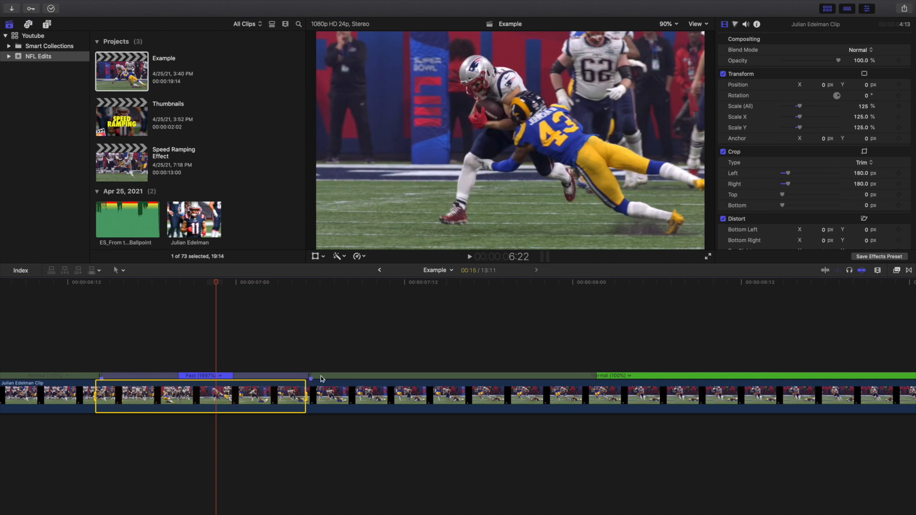
# - Park the playhead within the fast segment and check the second clip's info properties before returning to its video properties
pyautogui.hotkey('shift', 'z')
pyautogui.click(225, 357)
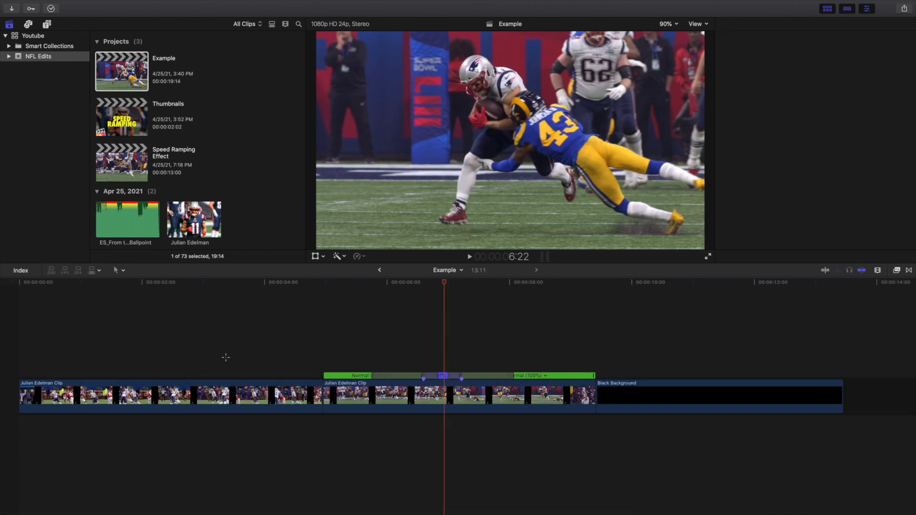
pyautogui.hscroll(3, 298, 363)
pyautogui.hscroll(5, 299, 364)
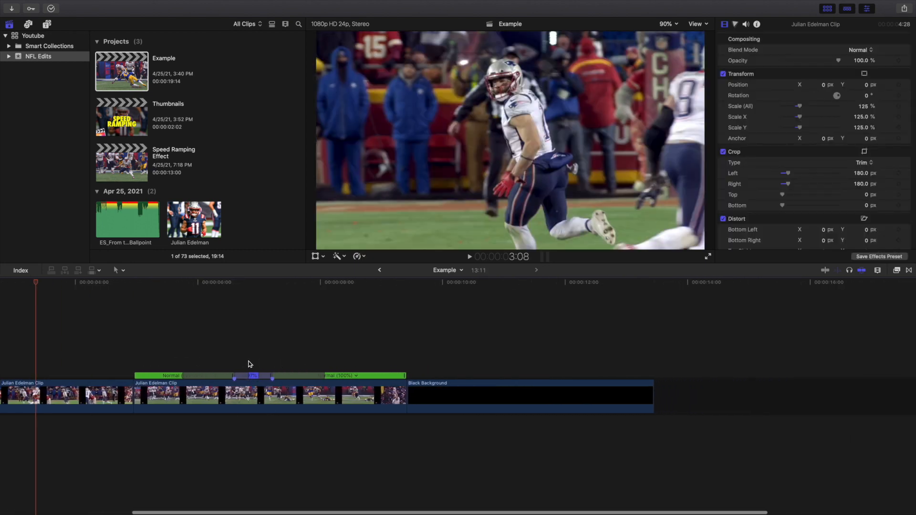
pyautogui.click(248, 363)
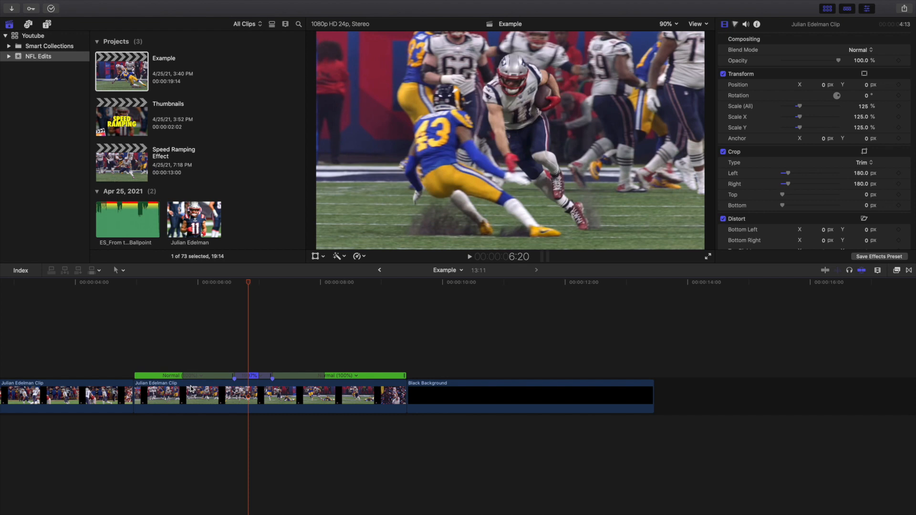
pyautogui.click(233, 403)
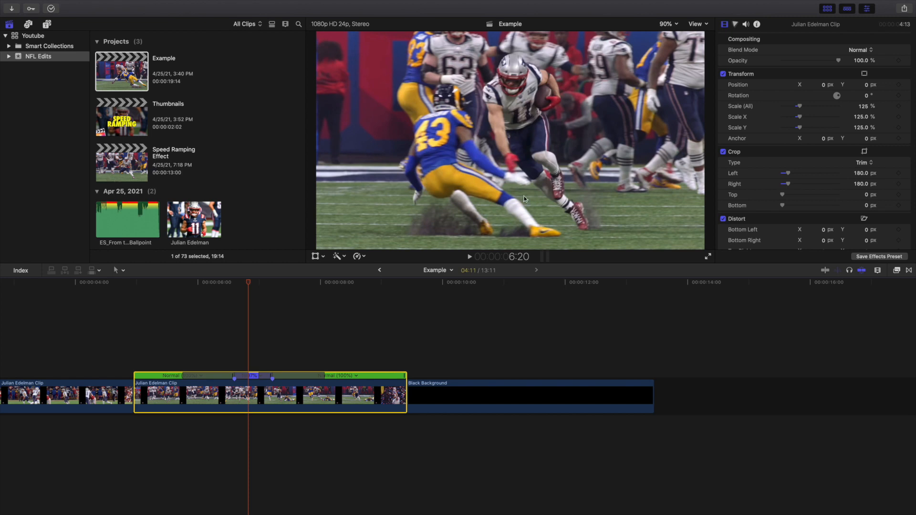
pyautogui.click(756, 24)
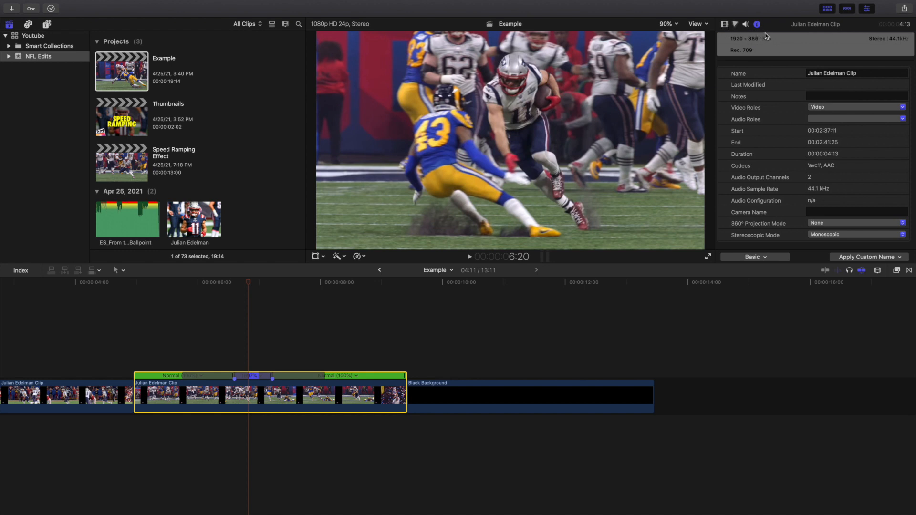
pyautogui.click(726, 24)
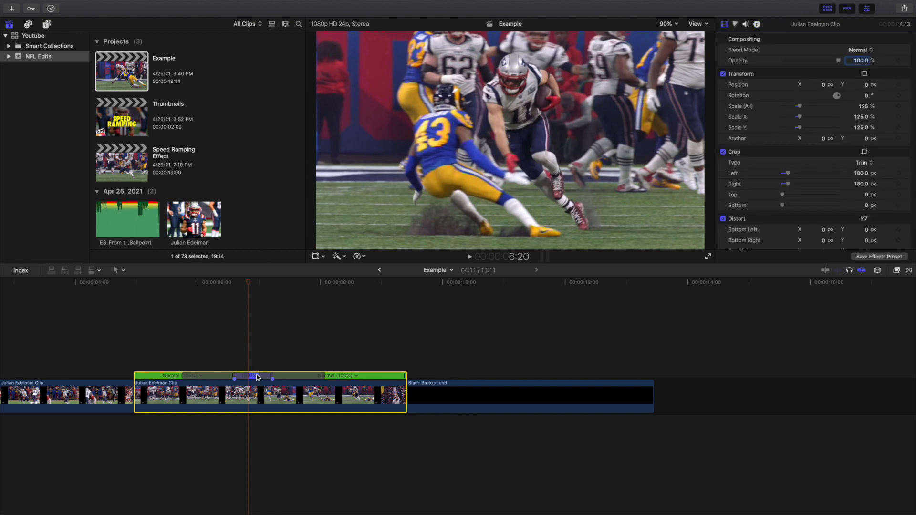
# - Check the speed presets offered for the fast middle segment and view a frame inside it
pyautogui.press('super+equal')
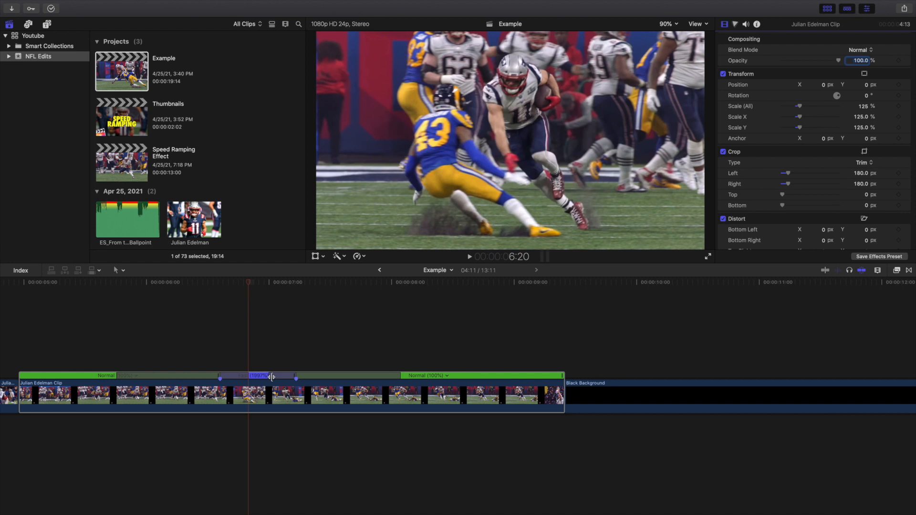
pyautogui.press('super+equal')
pyautogui.press('super+equal')
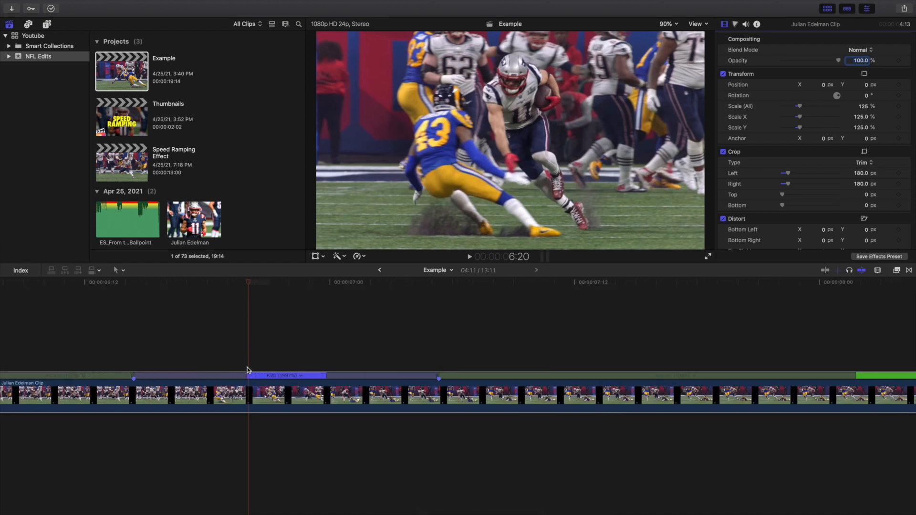
pyautogui.click(301, 376)
pyautogui.moveTo(324, 385)
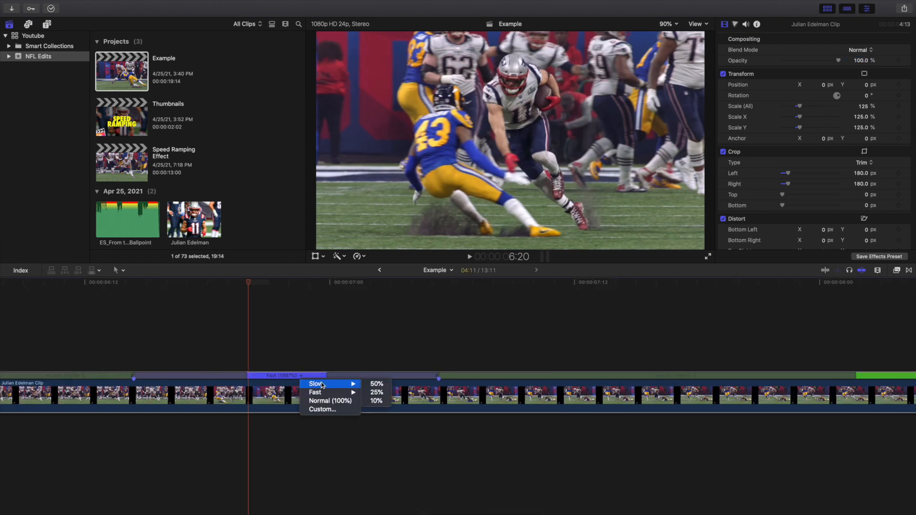
pyautogui.click(370, 394)
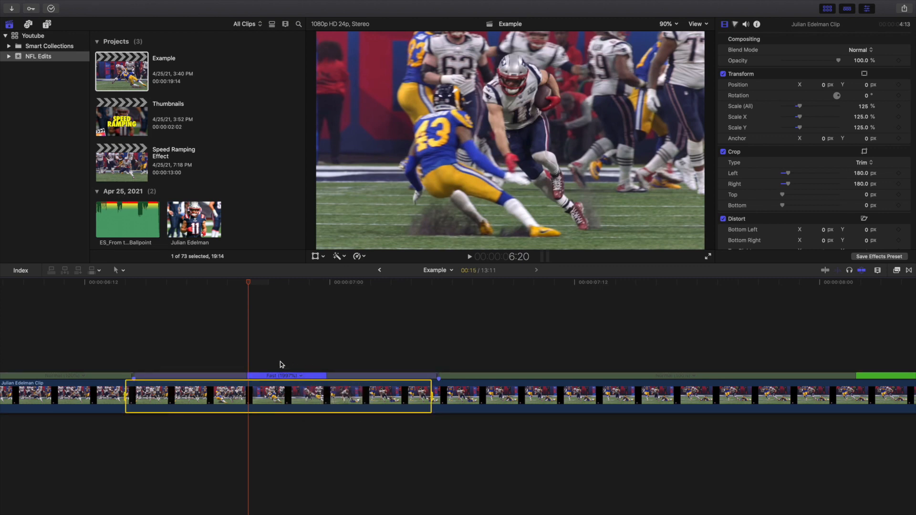
pyautogui.hscroll(3, 293, 359)
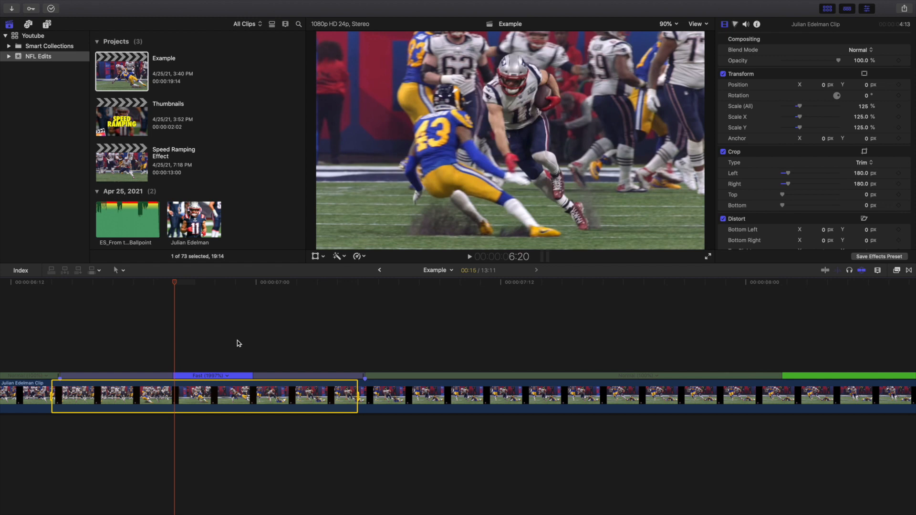
pyautogui.click(203, 357)
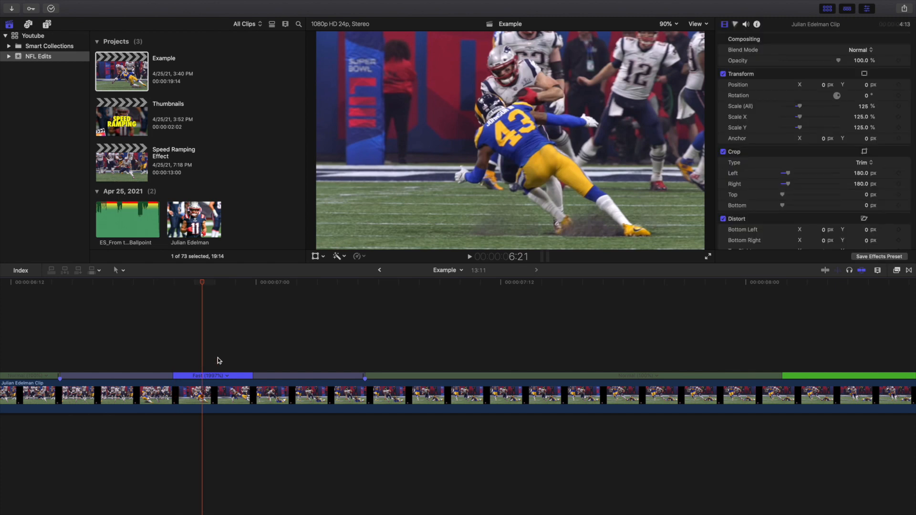
# - Select the whole second clip and examine its retiming Video Quality options, including Optical Flow
pyautogui.hotkey('shift', 'z')
pyautogui.hscroll(10, 271, 358)
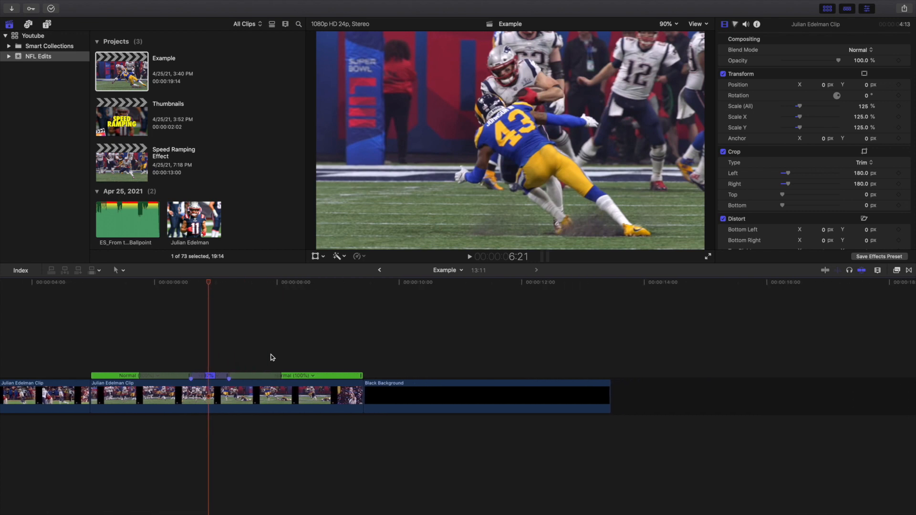
pyautogui.click(212, 390)
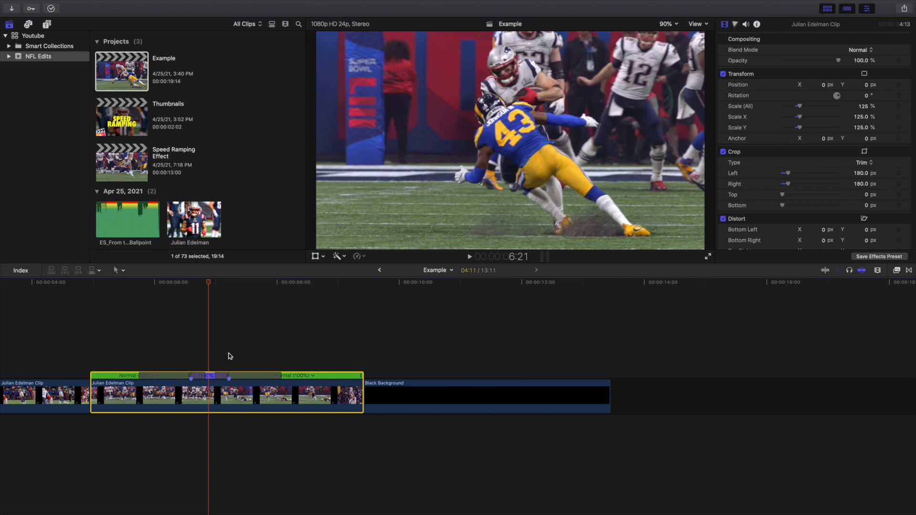
pyautogui.click(365, 257)
pyautogui.moveTo(380, 385)
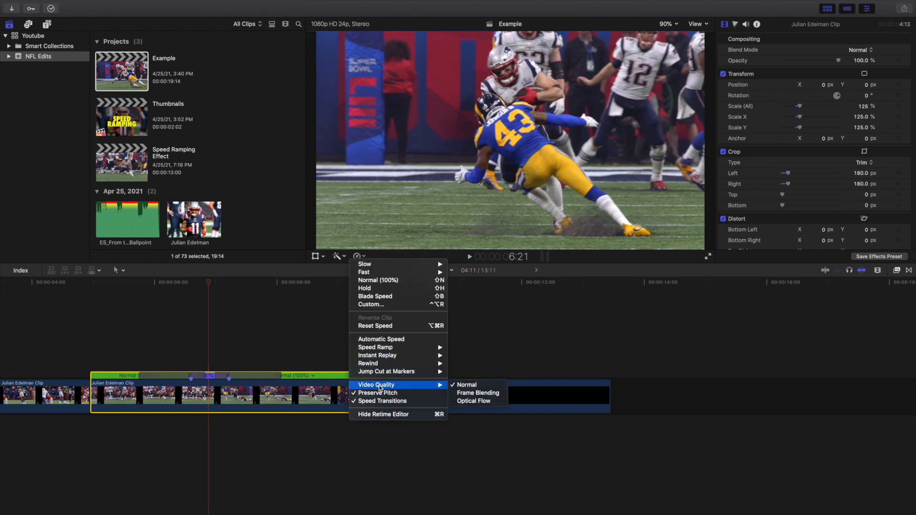
pyautogui.click(471, 404)
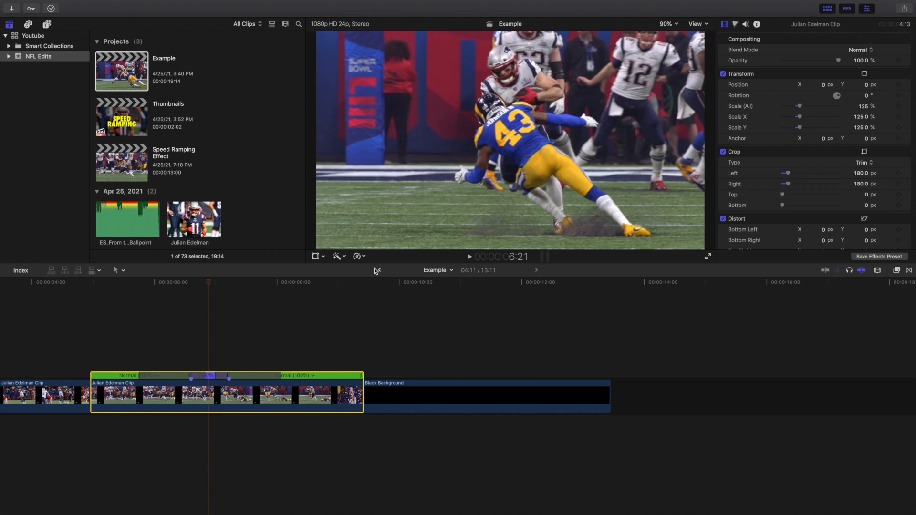
pyautogui.click(363, 257)
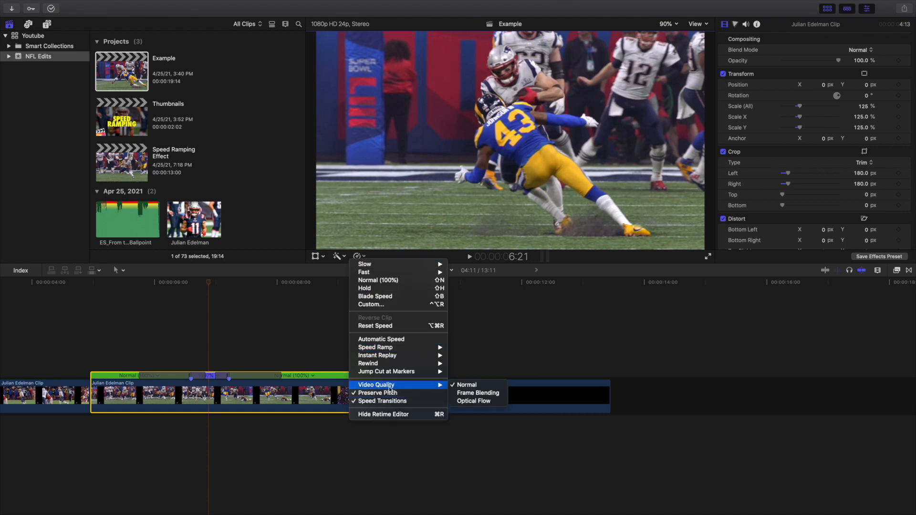
pyautogui.click(480, 404)
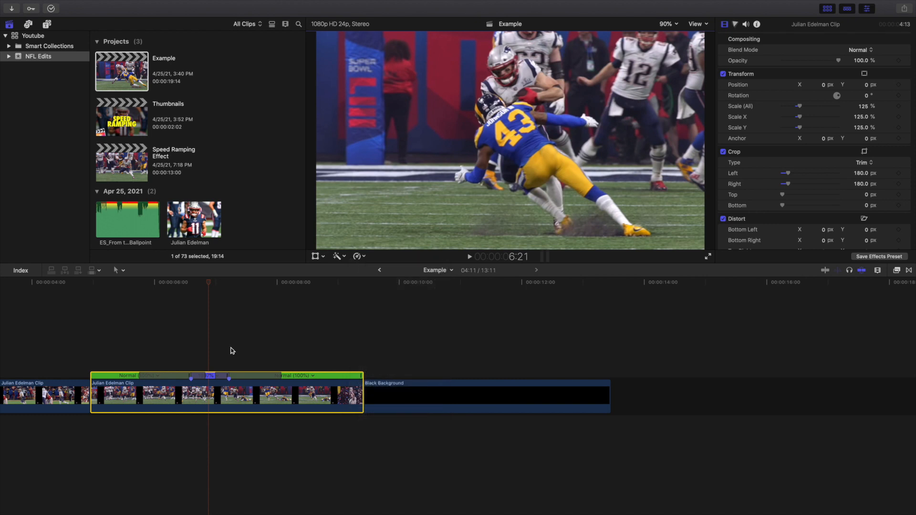
# - View the frame at the speed ramp's first marker and a frame of the first clip ahead of the ramp
pyautogui.hscroll(-5, 231, 351)
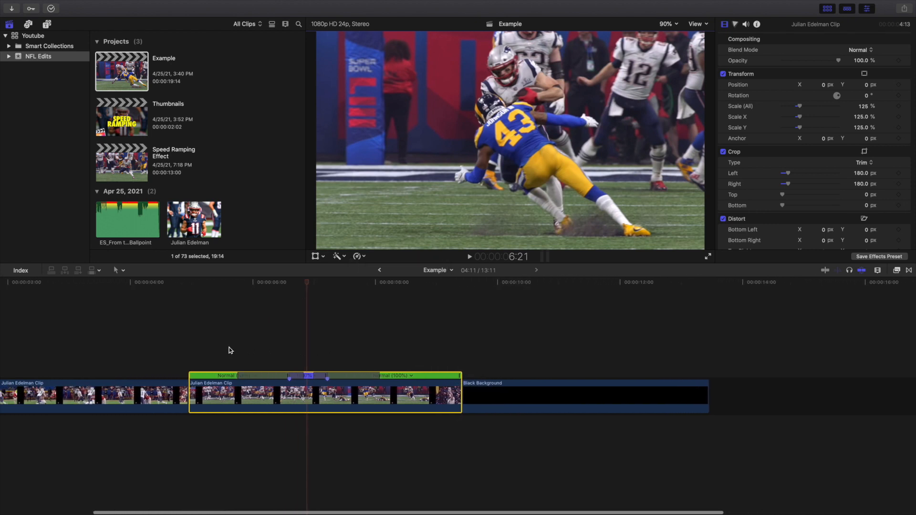
pyautogui.click(306, 360)
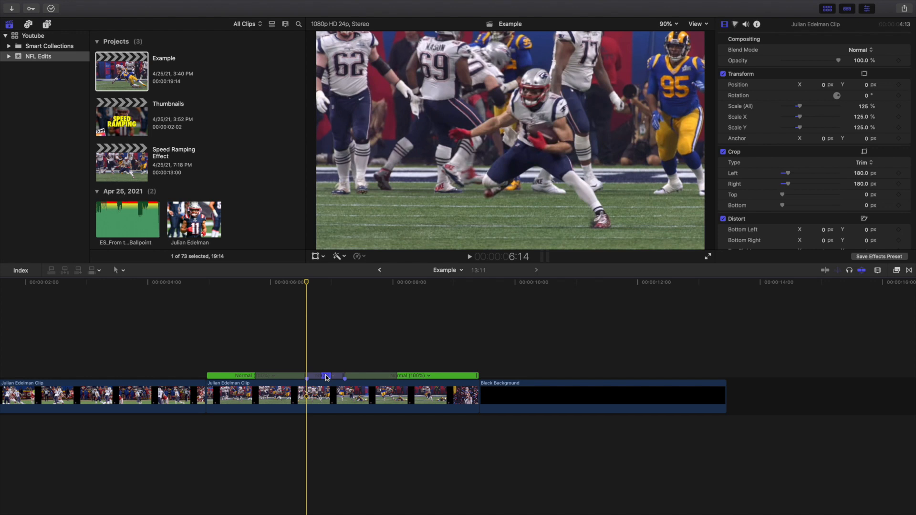
pyautogui.hscroll(-3, 213, 368)
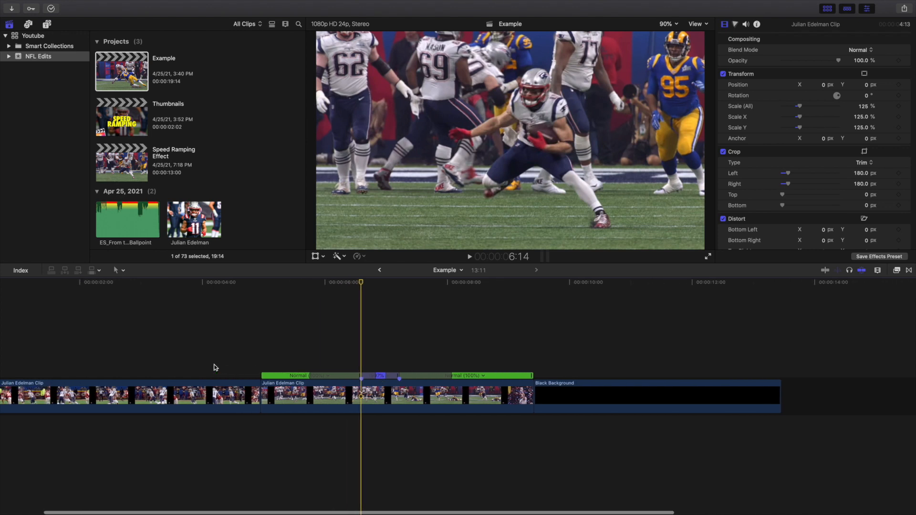
pyautogui.click(195, 363)
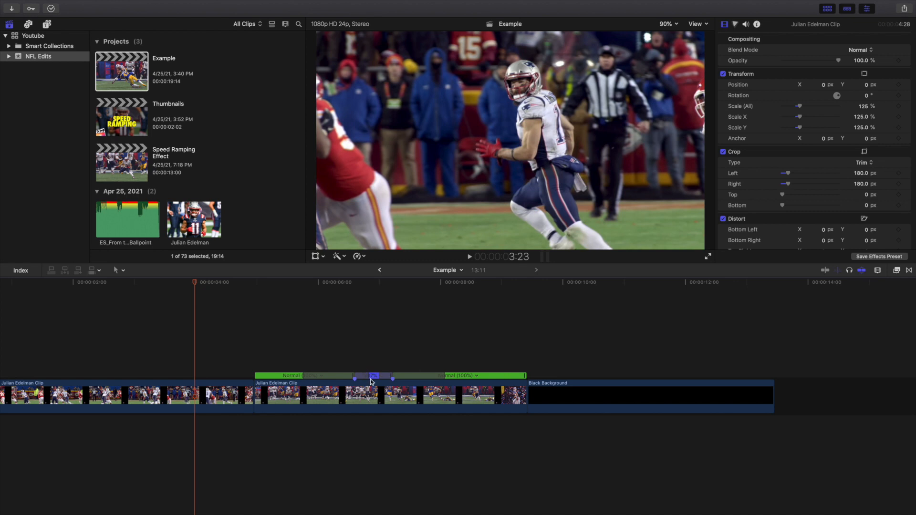
# - Select the second football clip and hide its retime editor
pyautogui.click(276, 369)
pyautogui.click(284, 386)
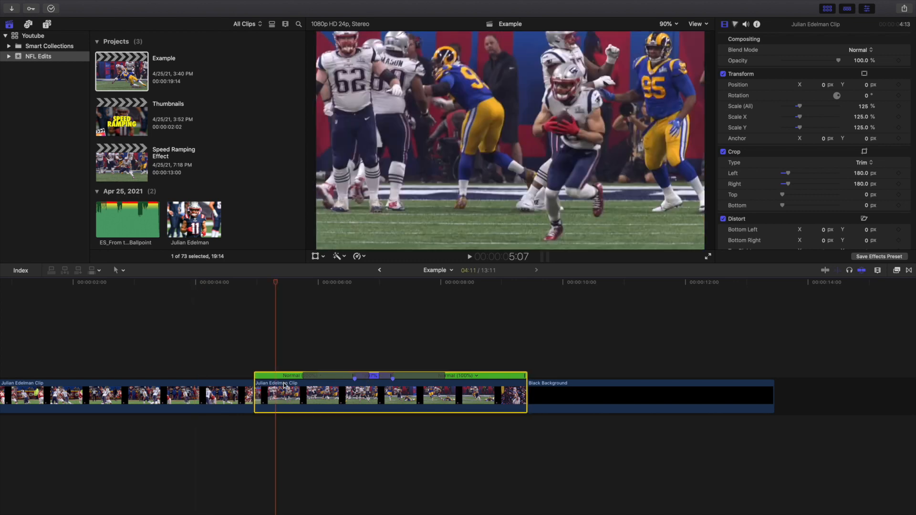
pyautogui.hscroll(-1, 285, 386)
pyautogui.press('super+r')
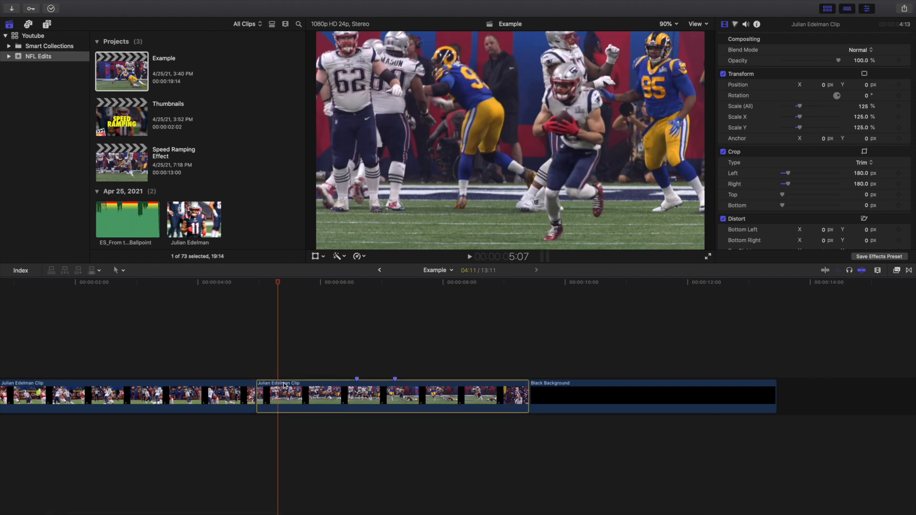
# - Park the playhead between the second clip's two markers and show that clip's retime editor again
pyautogui.hscroll(-5, 224, 367)
pyautogui.hscroll(-2, 223, 369)
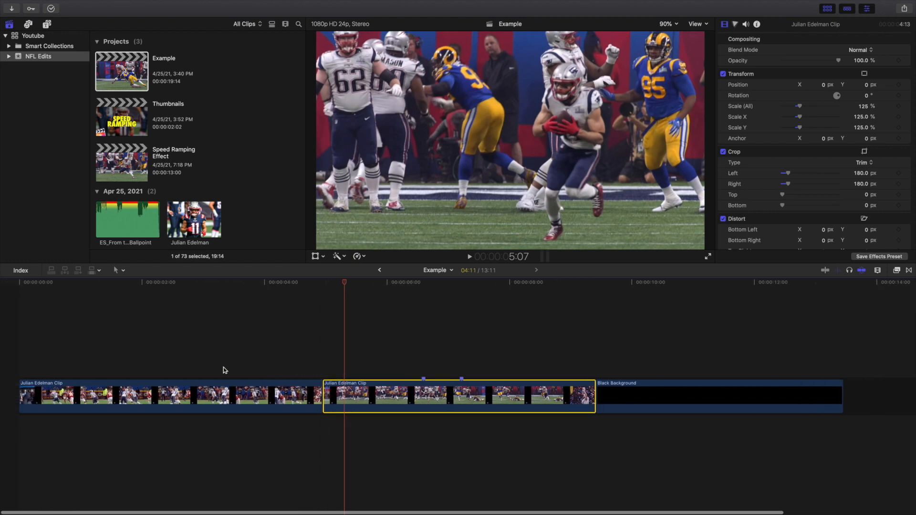
pyautogui.press('super+equal')
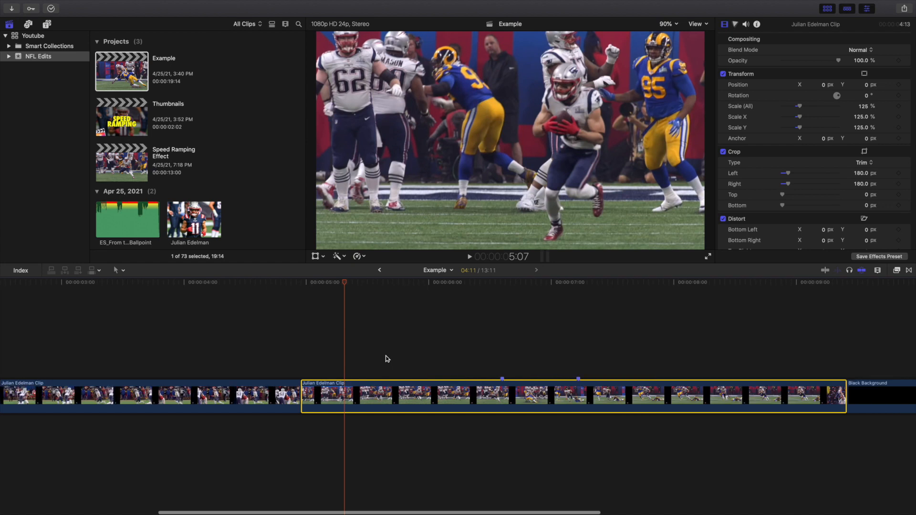
pyautogui.hscroll(-4, 385, 358)
pyautogui.click(636, 359)
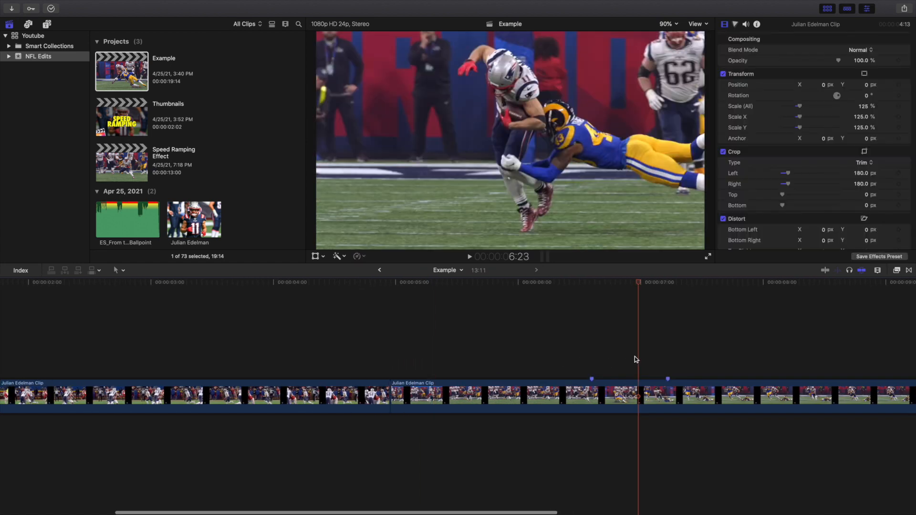
pyautogui.click(628, 391)
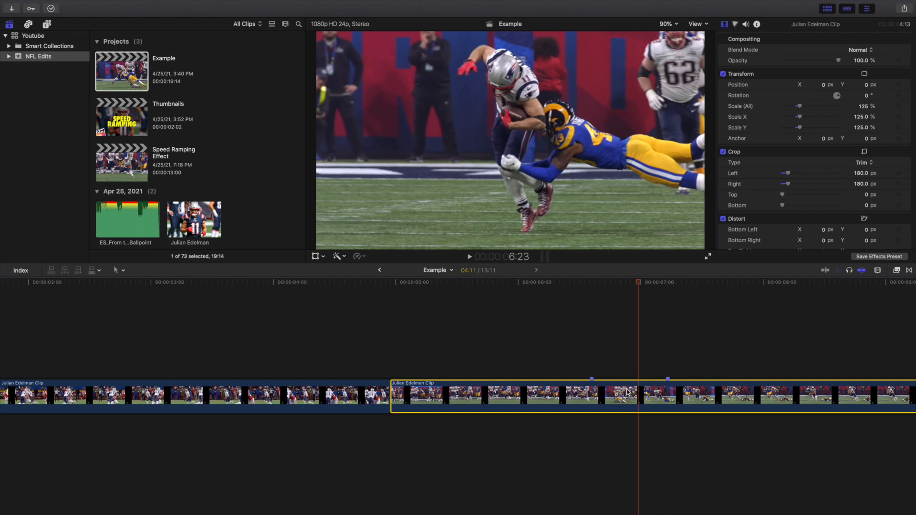
pyautogui.press('super+r')
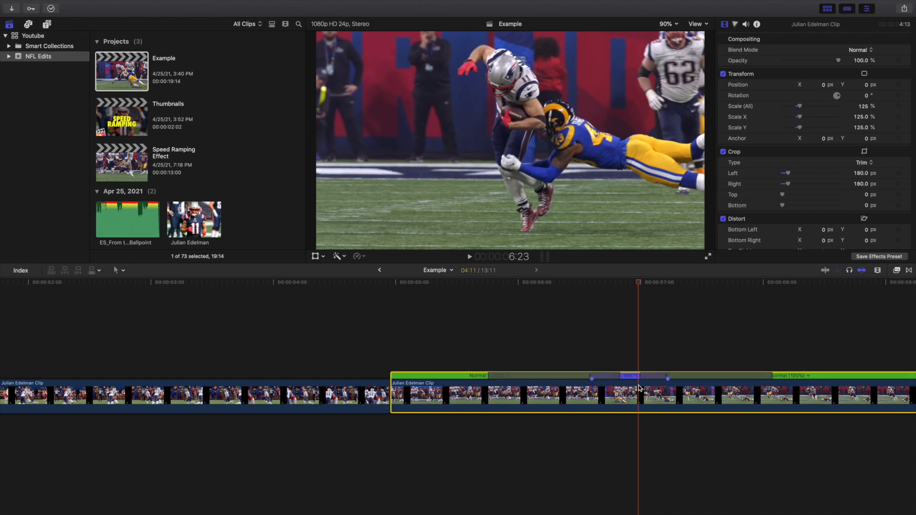
# - Toggle the retime editor off and on, and check the speed options offered for the fast middle segment
pyautogui.press('super+equal')
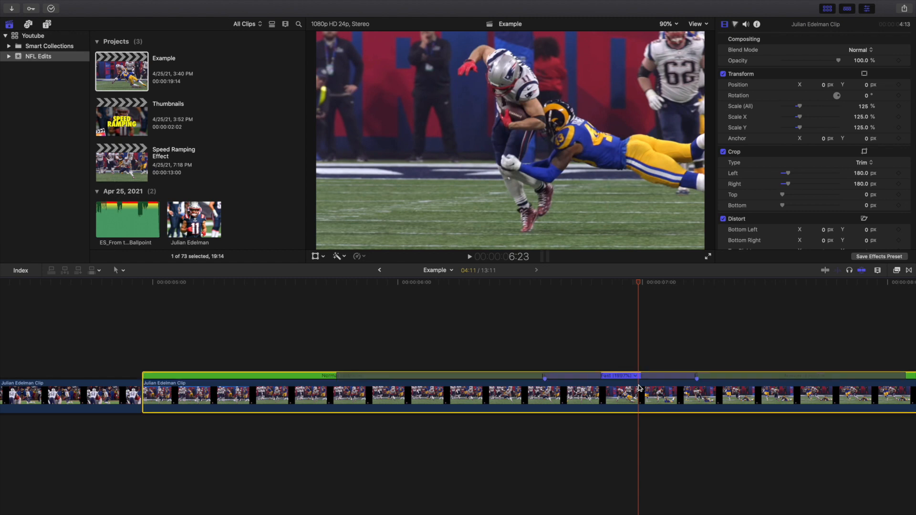
pyautogui.press('super+r')
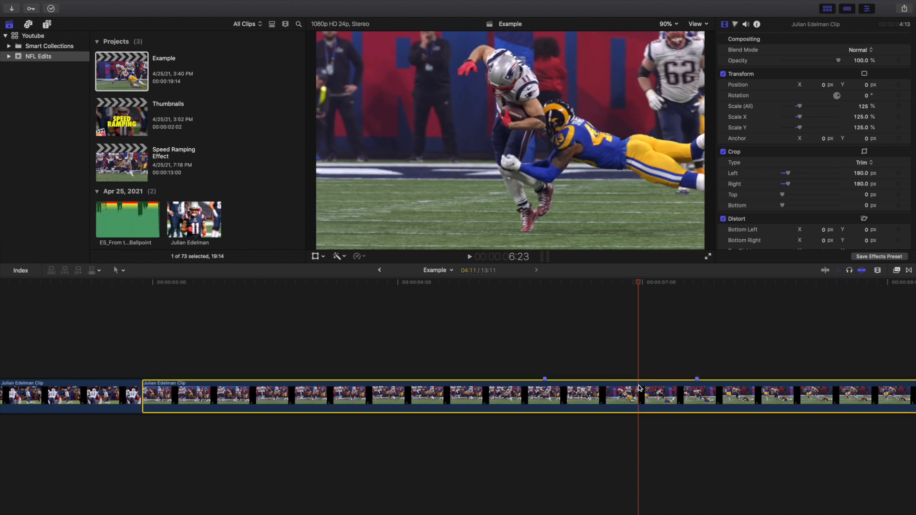
pyautogui.press('super+r')
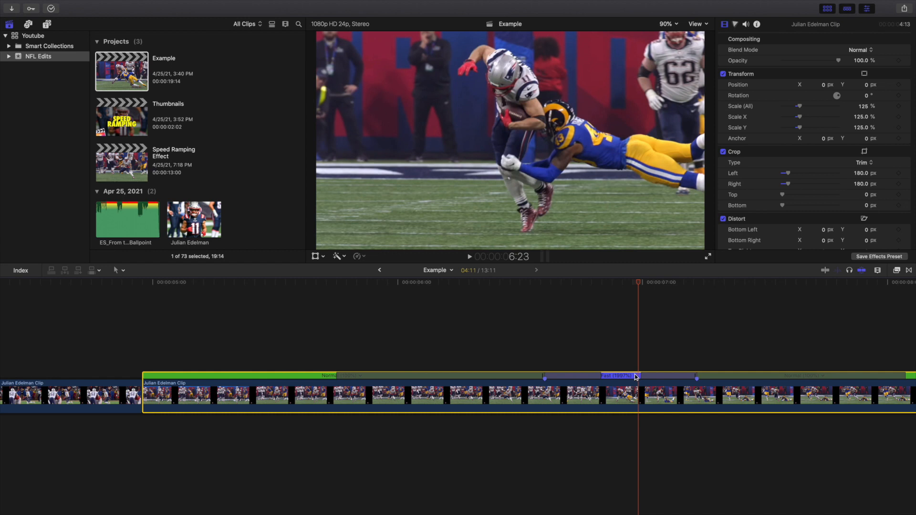
pyautogui.click(636, 377)
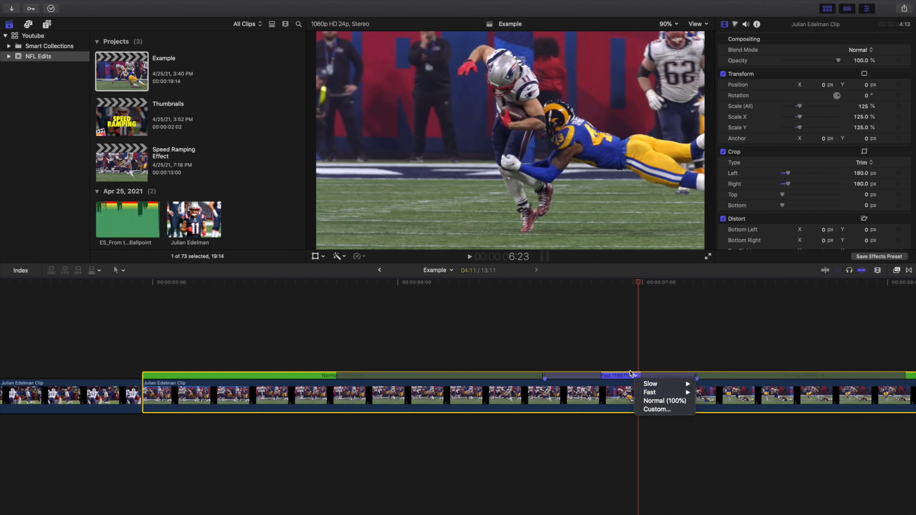
pyautogui.click(623, 361)
pyautogui.hotkey('shift', 'z')
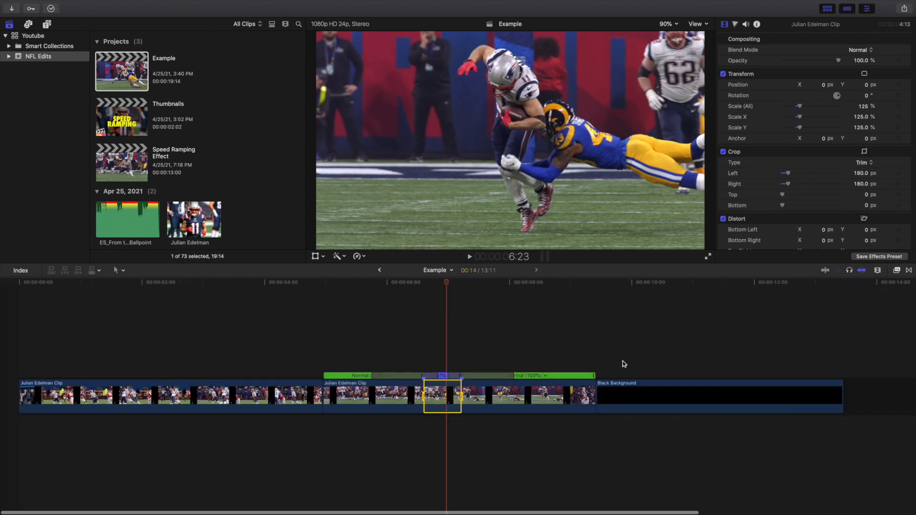
# - Open the Speed Ramping Effect project and play it from the start through the ramped section of the second clip
pyautogui.doubleClick(120, 155)
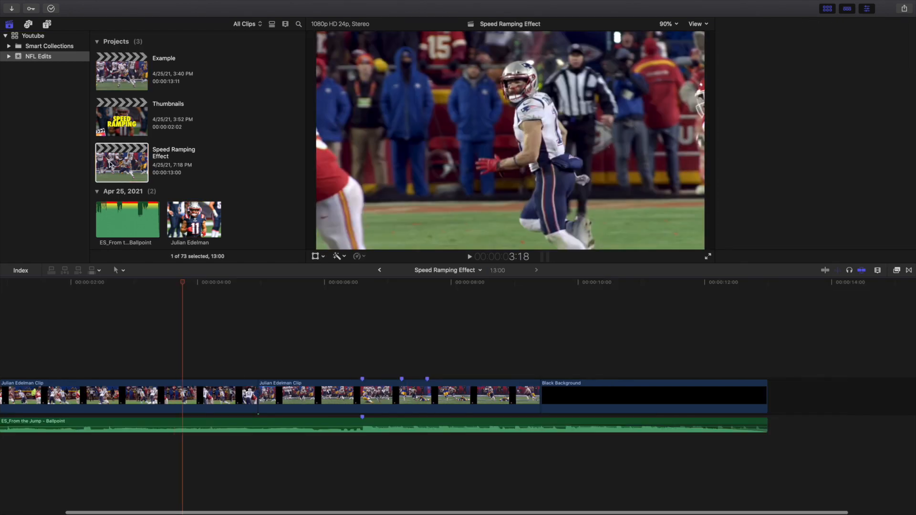
pyautogui.hscroll(-1, 43, 347)
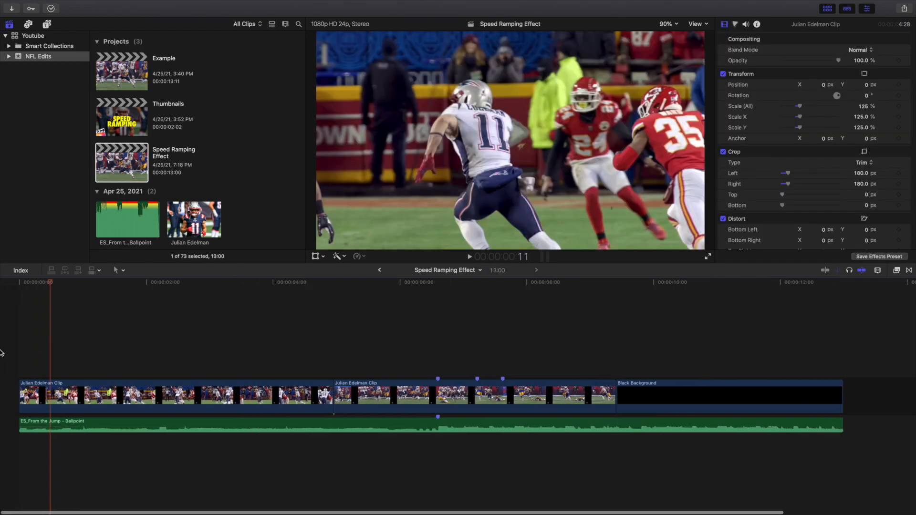
pyautogui.click(2, 349)
pyautogui.press('space')
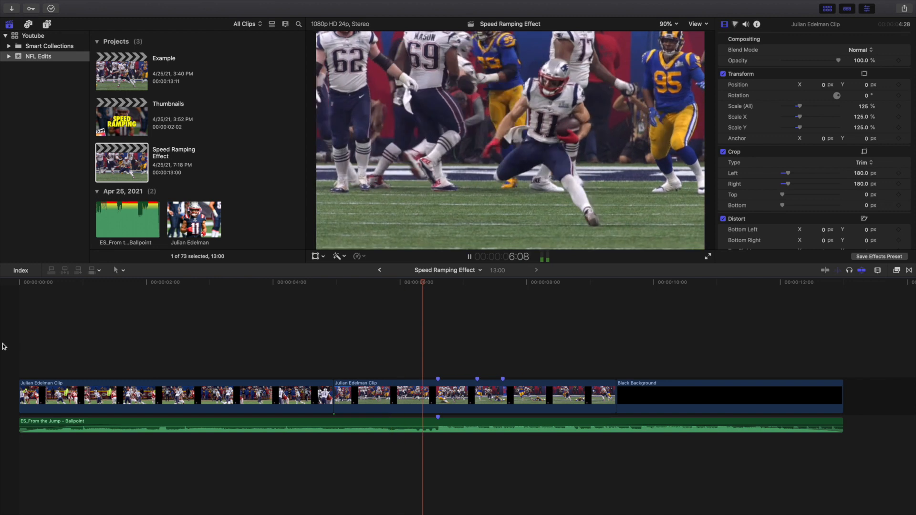
pyautogui.press('space')
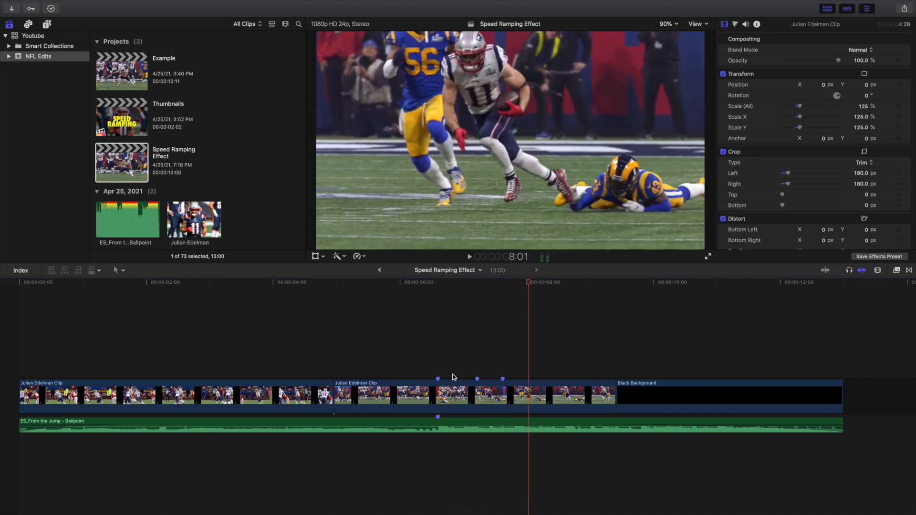
# - Show the second clip's retime editor in the Speed Ramping Effect project and replay the edit from the beginning
pyautogui.click(537, 397)
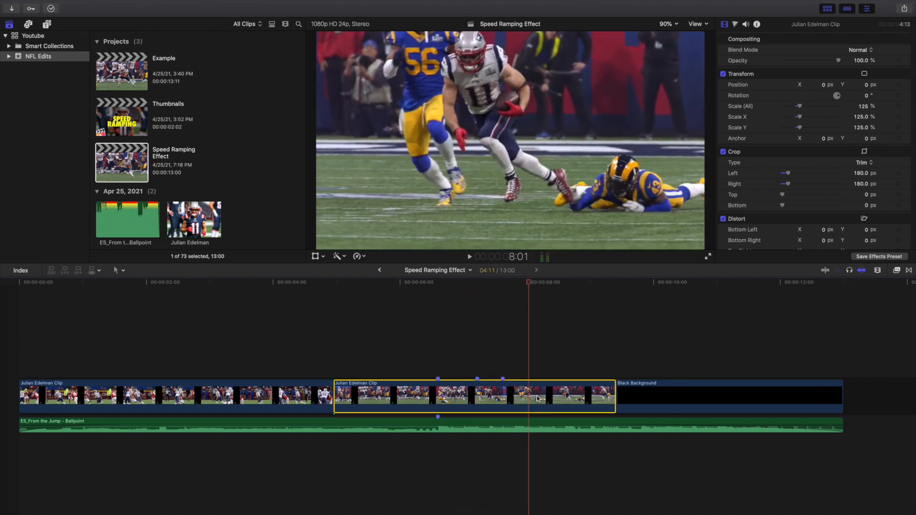
pyautogui.press('super+r')
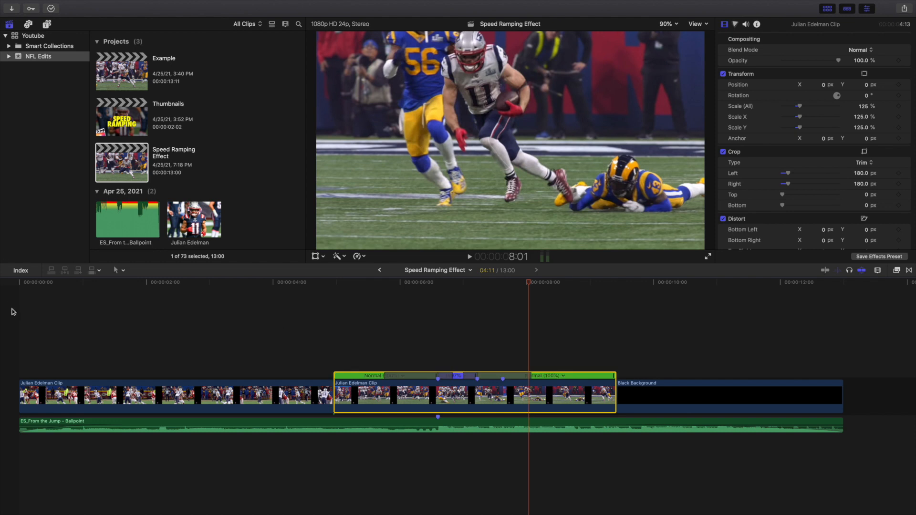
pyautogui.click(14, 321)
pyautogui.press('space')
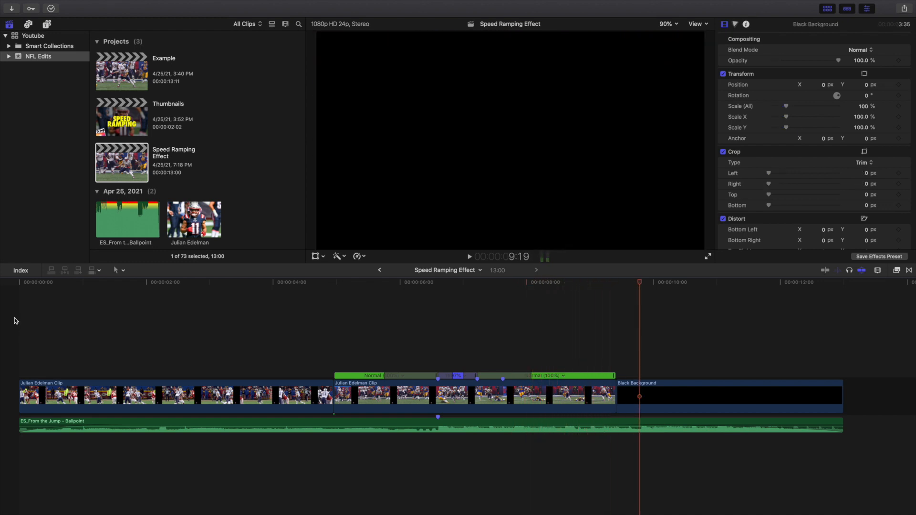
pyautogui.press('Home')
pyautogui.press('space')
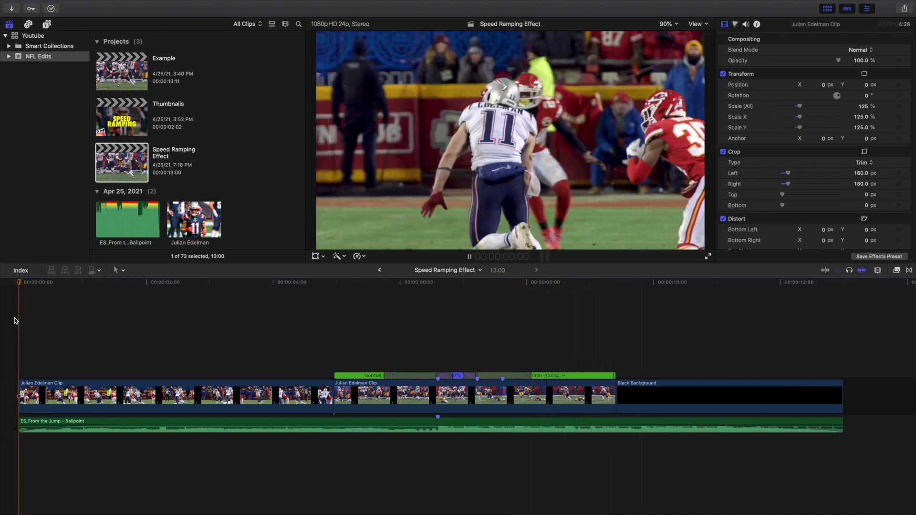